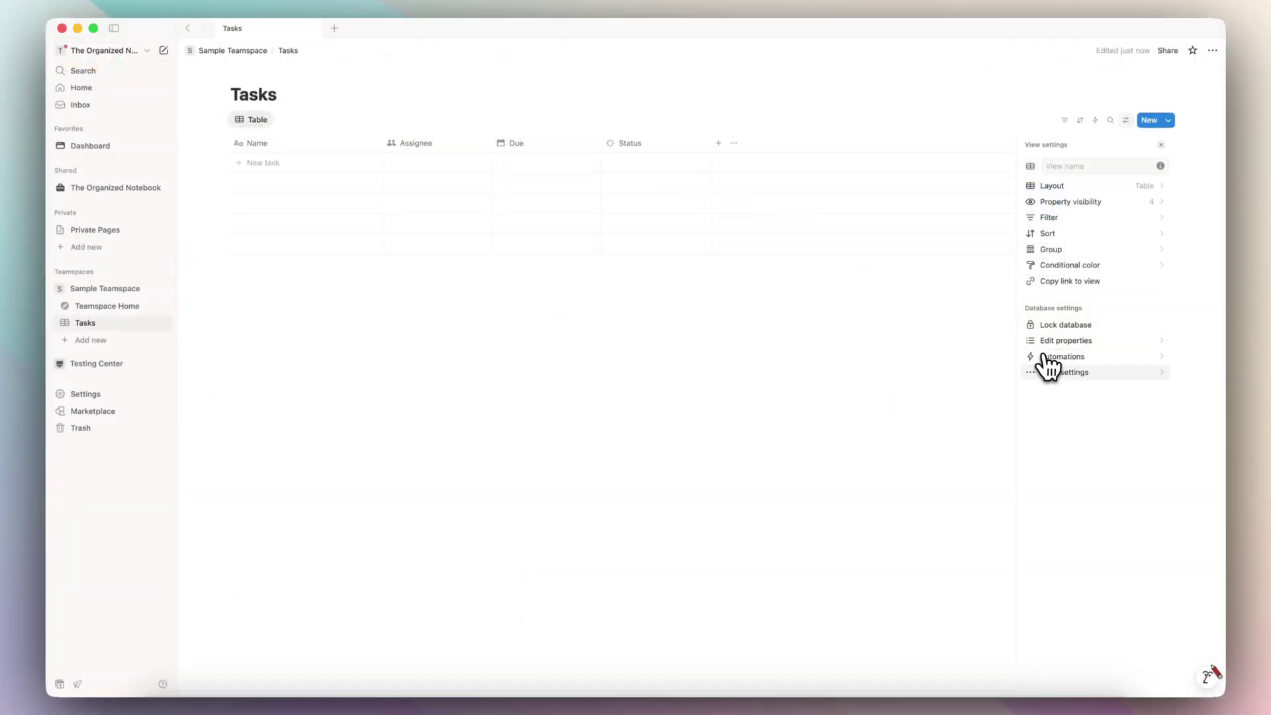
- Preview the sprints setup in the Tasks database's additional settings
click(1059, 372)
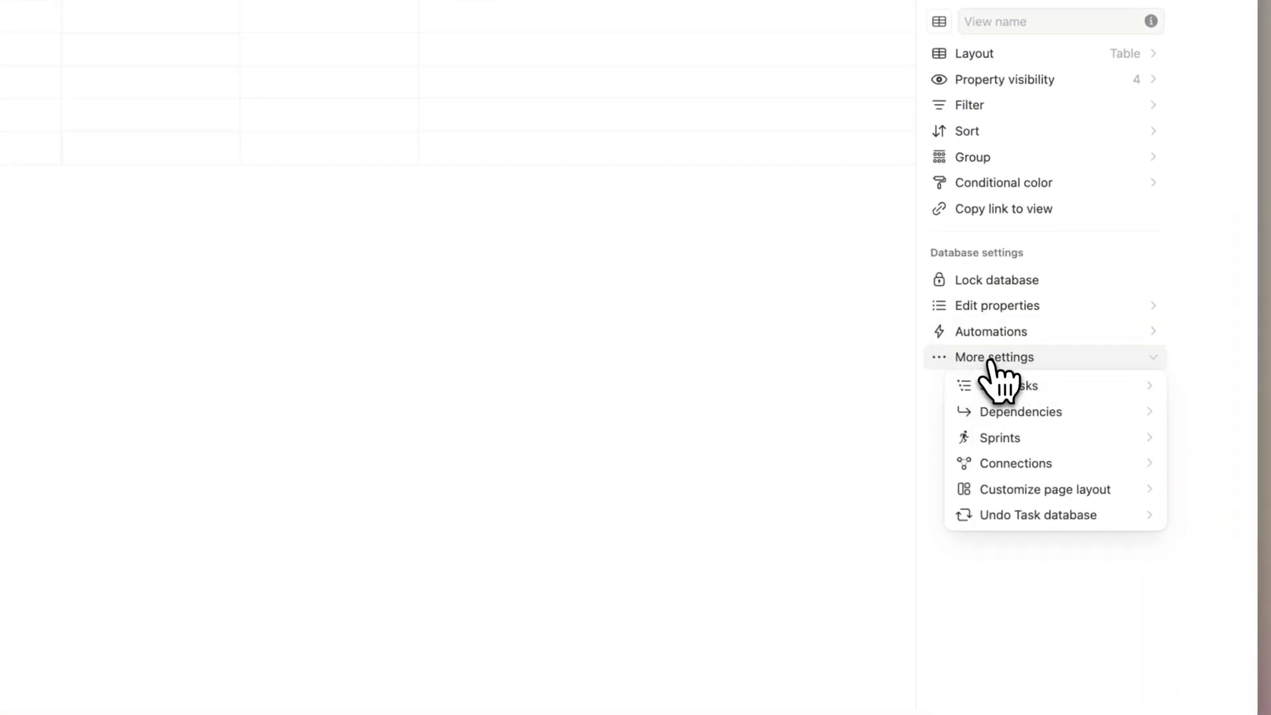
click(994, 440)
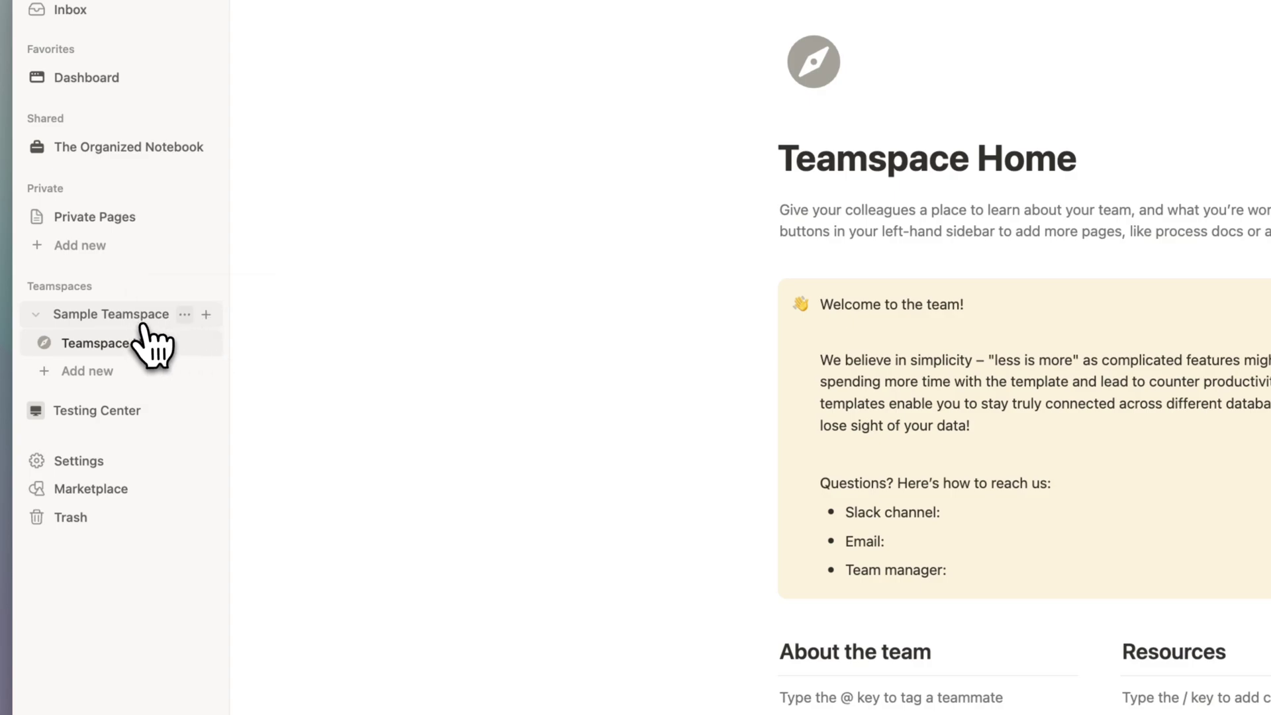
- Add an empty table database to Sample Teamspace and title it 'Tasks'
click(207, 316)
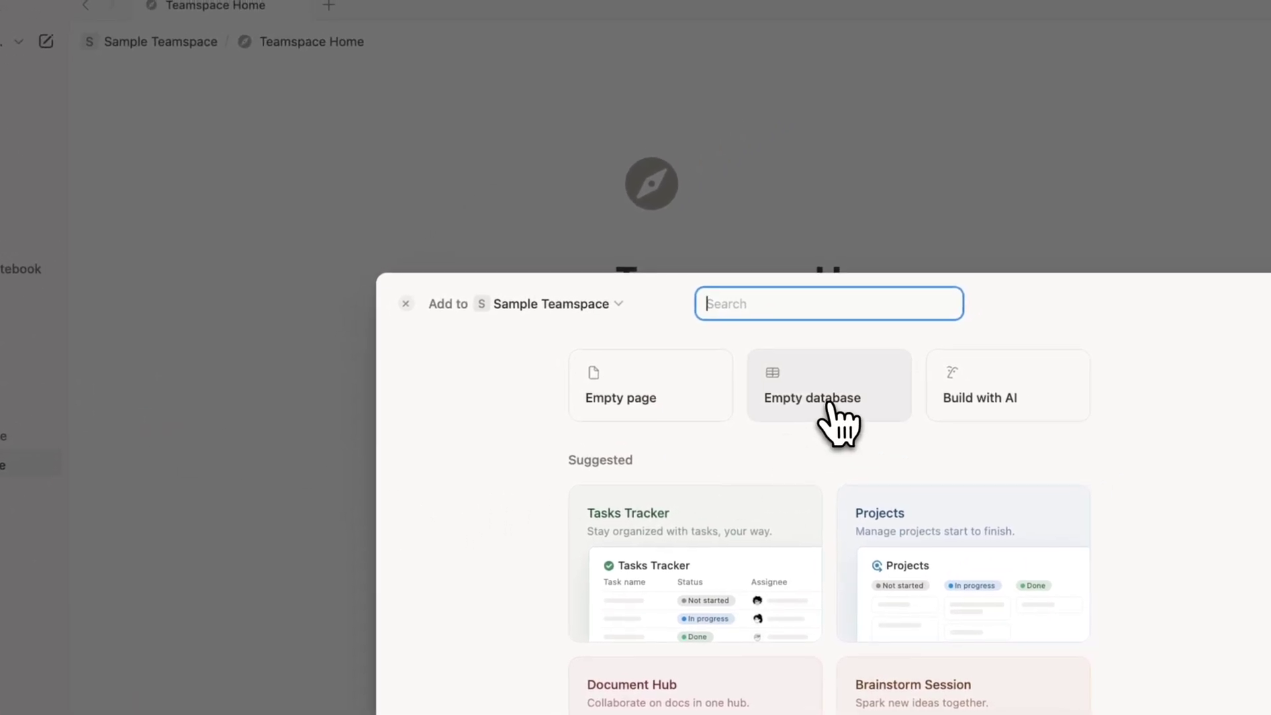
click(831, 405)
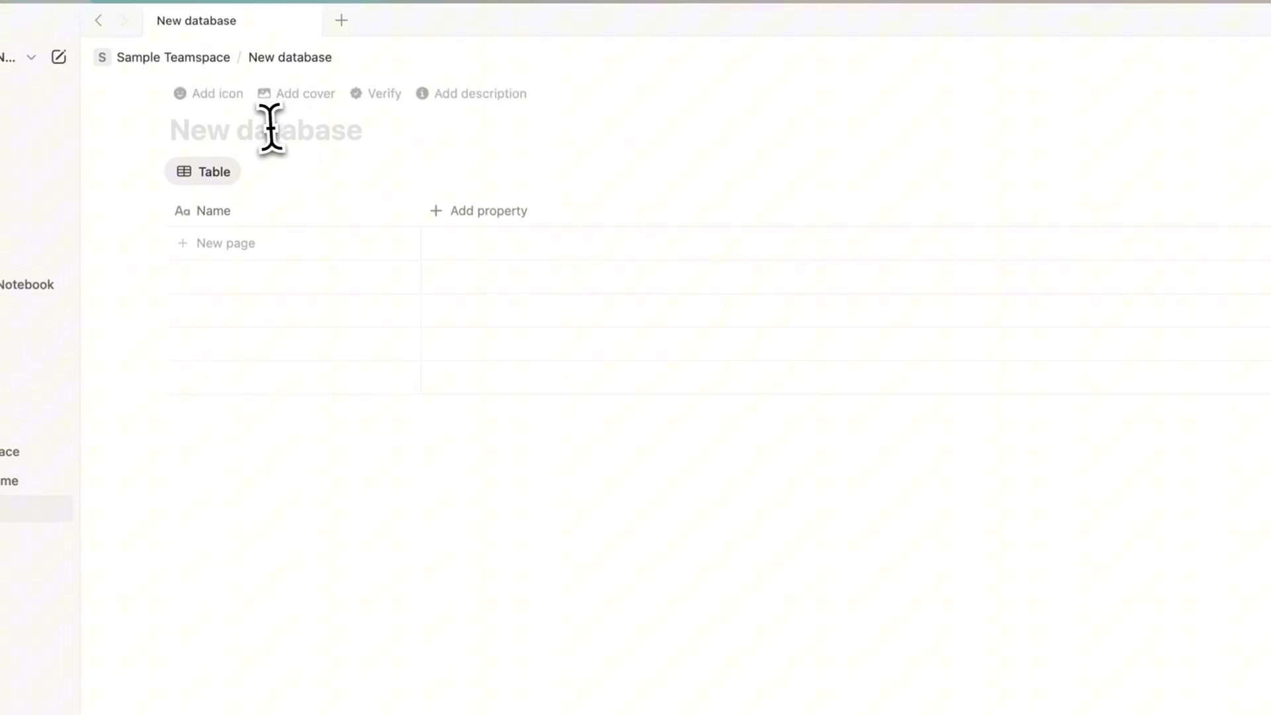
click(270, 130)
text(Tasks)
click(625, 245)
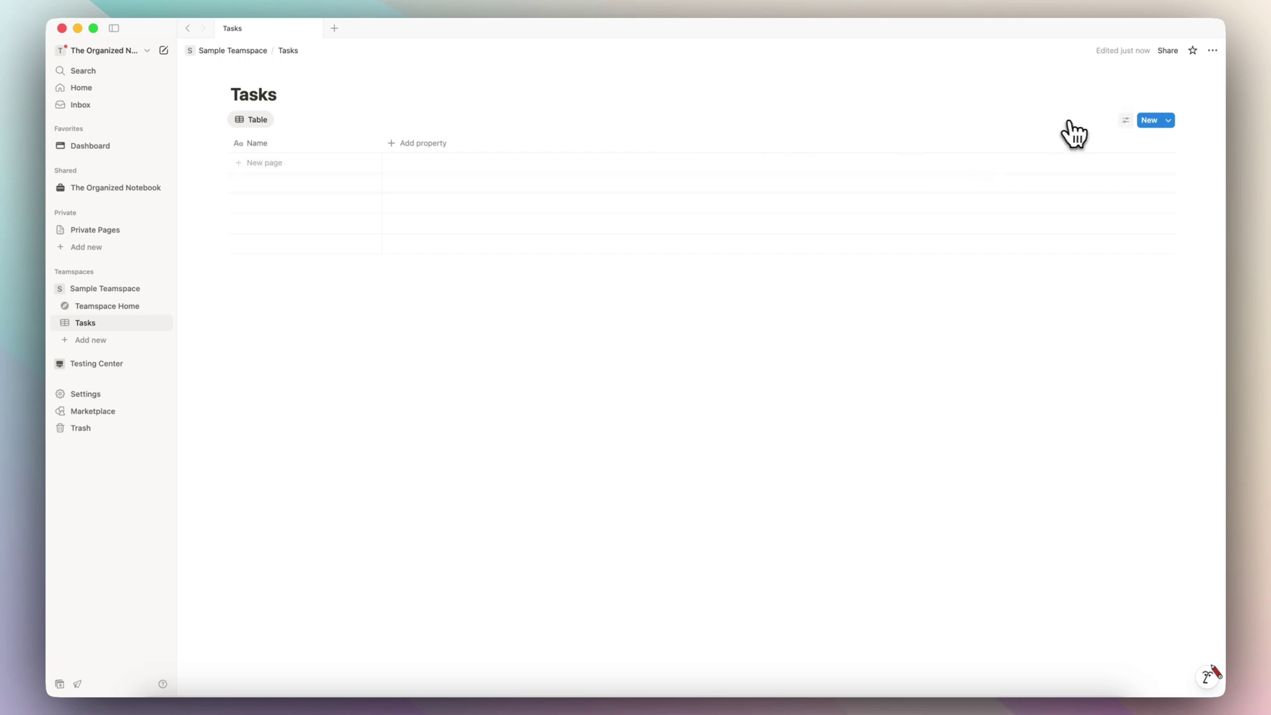
- Convert Tasks into a task database, adding Assignee, Due and Status columns
click(1125, 120)
click(1063, 374)
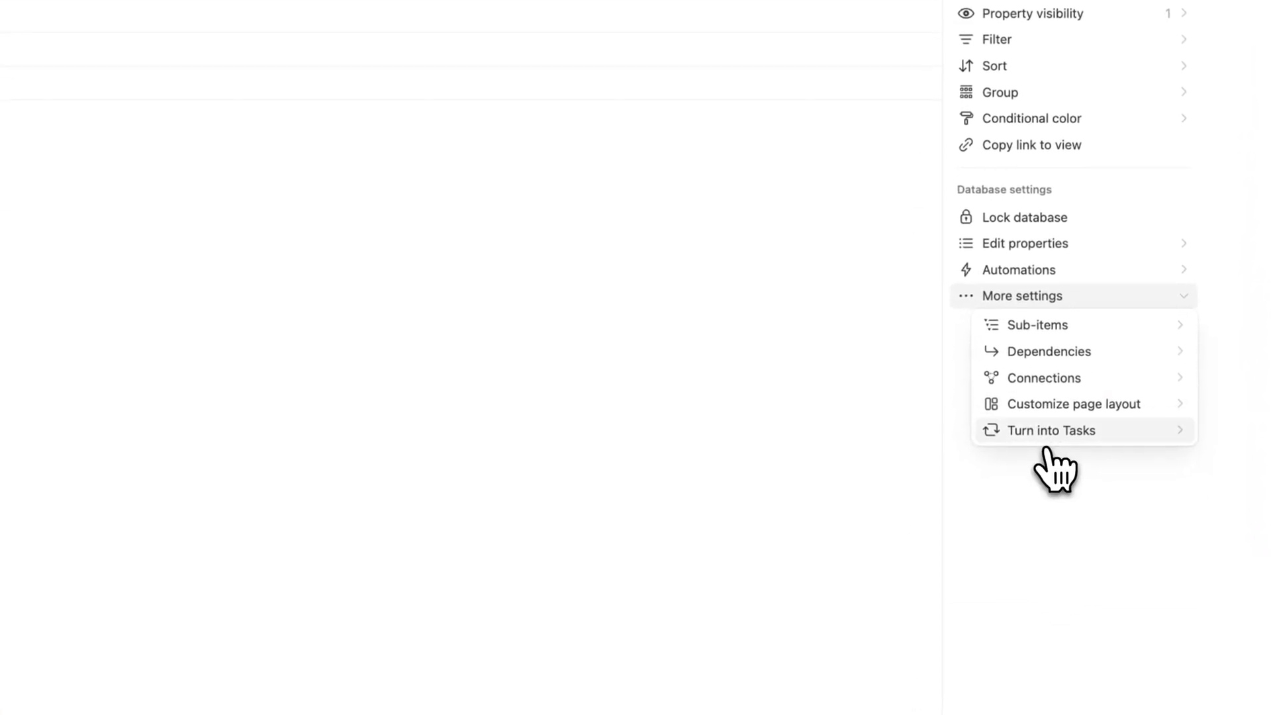
click(1050, 429)
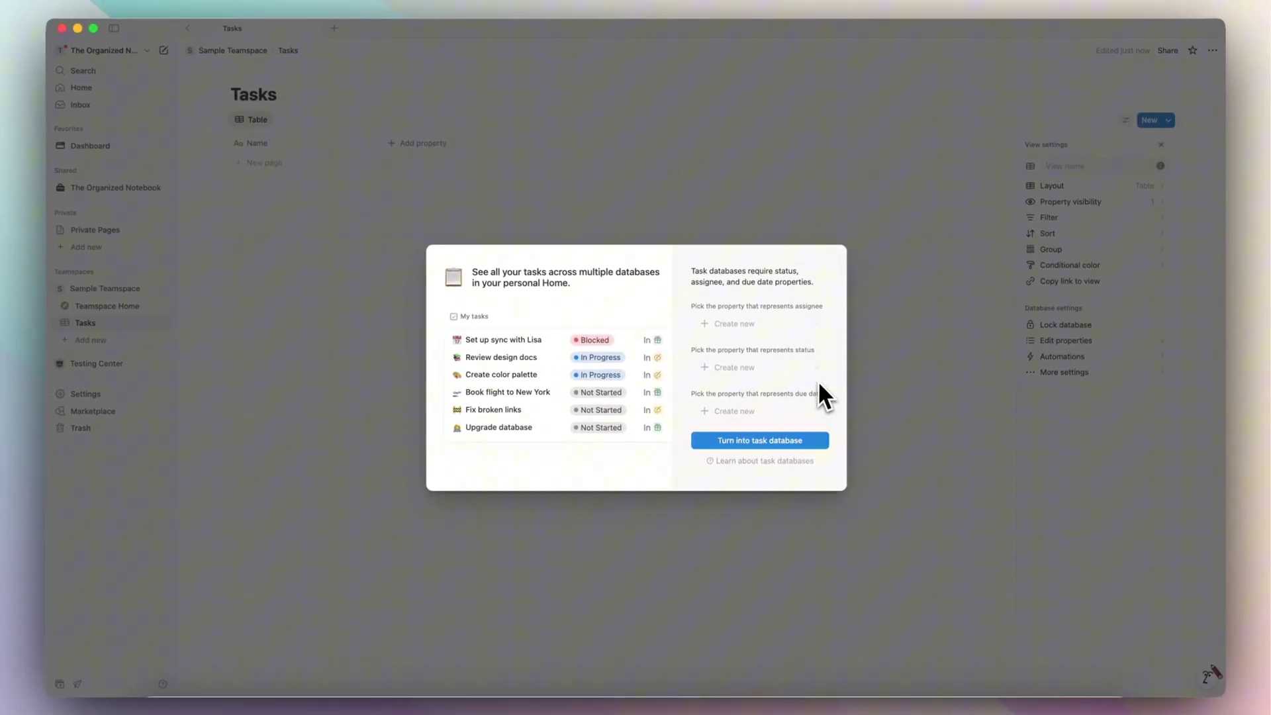
click(720, 442)
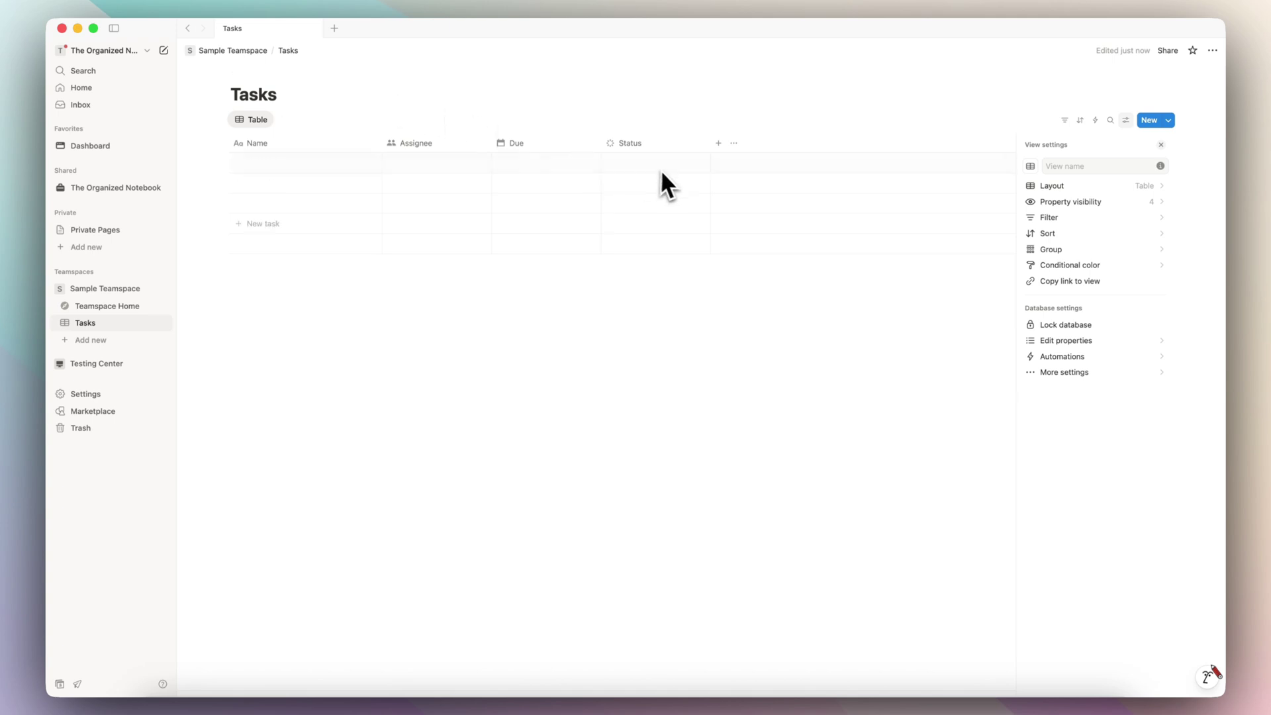
- Turn on sprints for Tasks and view the Sprints database listing Sprints 1–3
click(1058, 372)
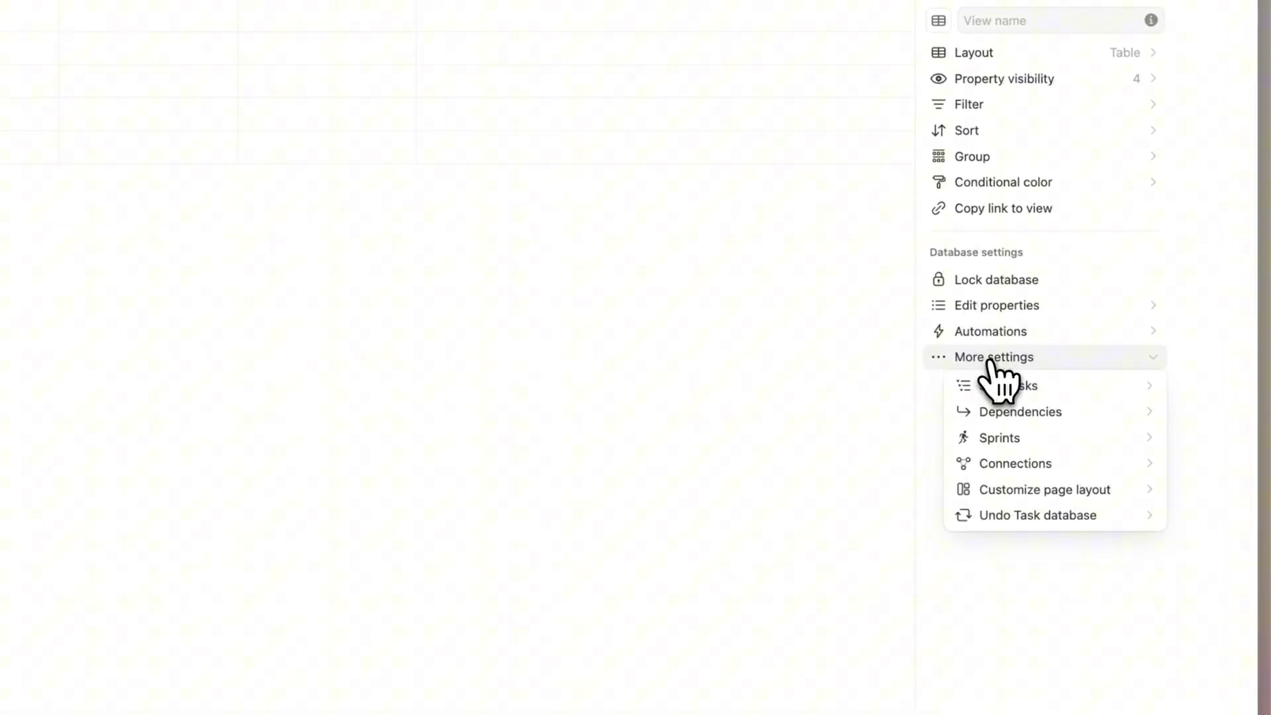
click(997, 440)
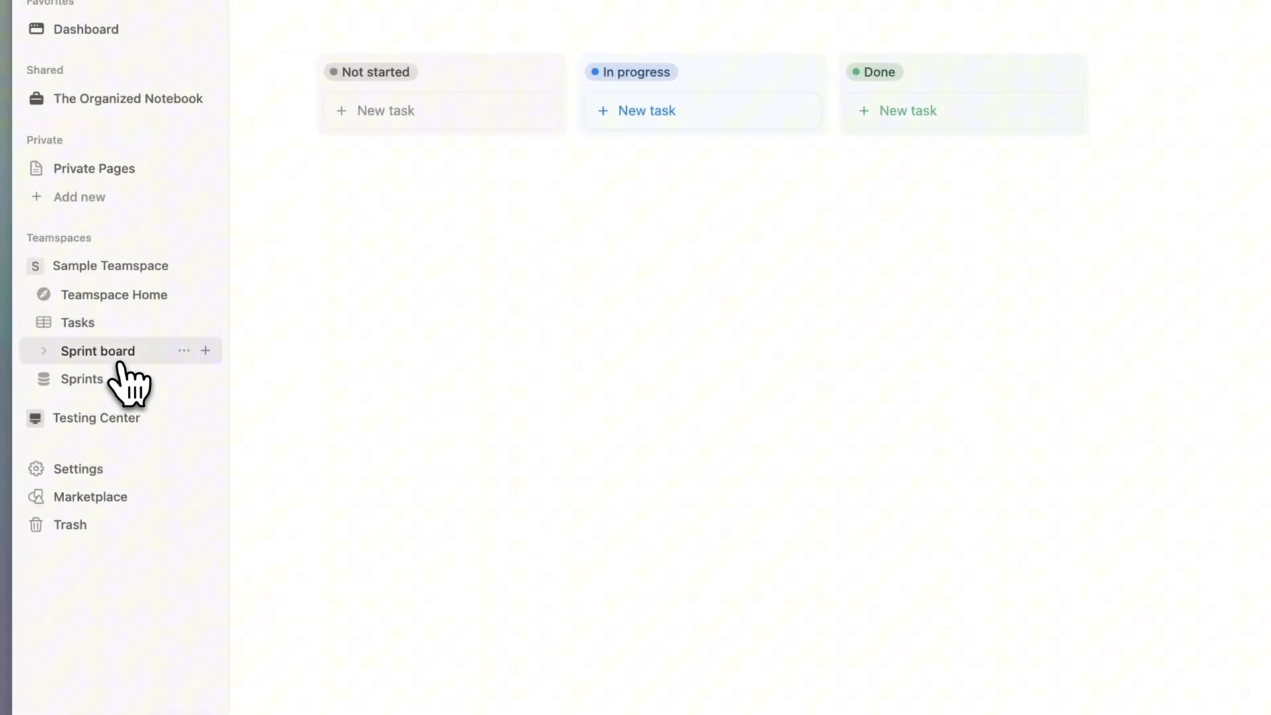
click(104, 379)
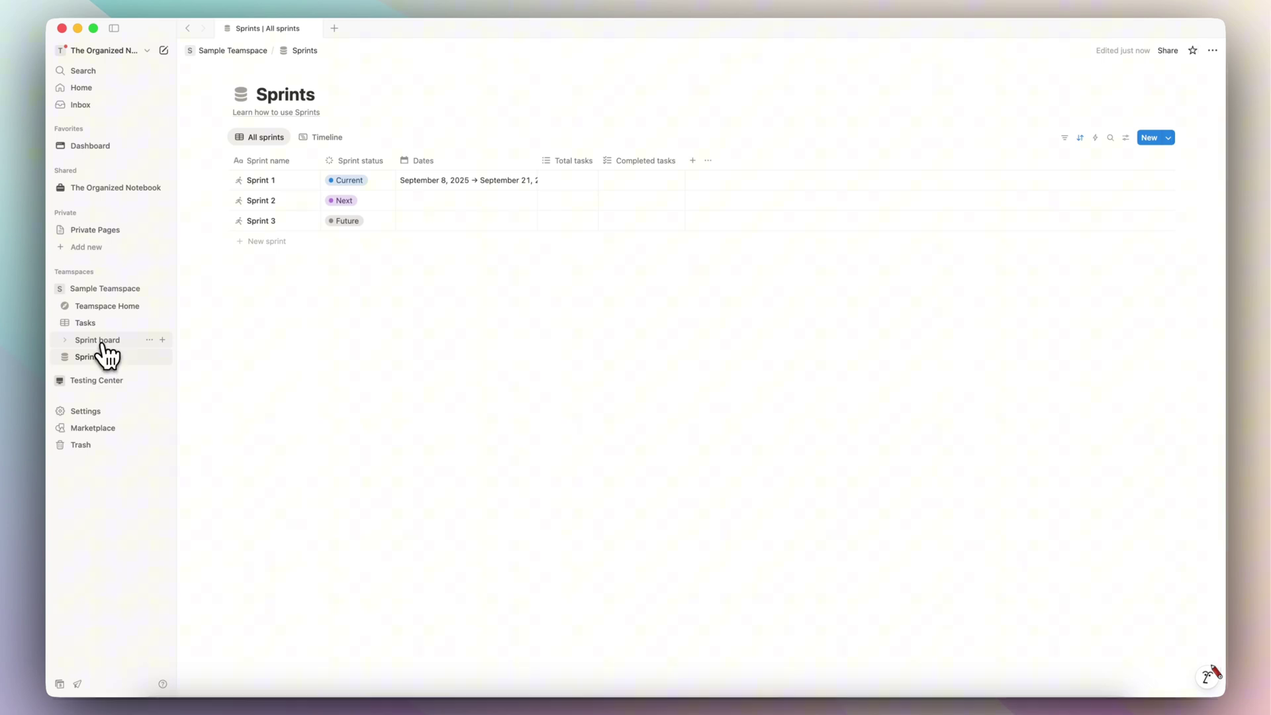
- Show the Sprint board's Backlog view with Tasks 1–4 not started
click(93, 322)
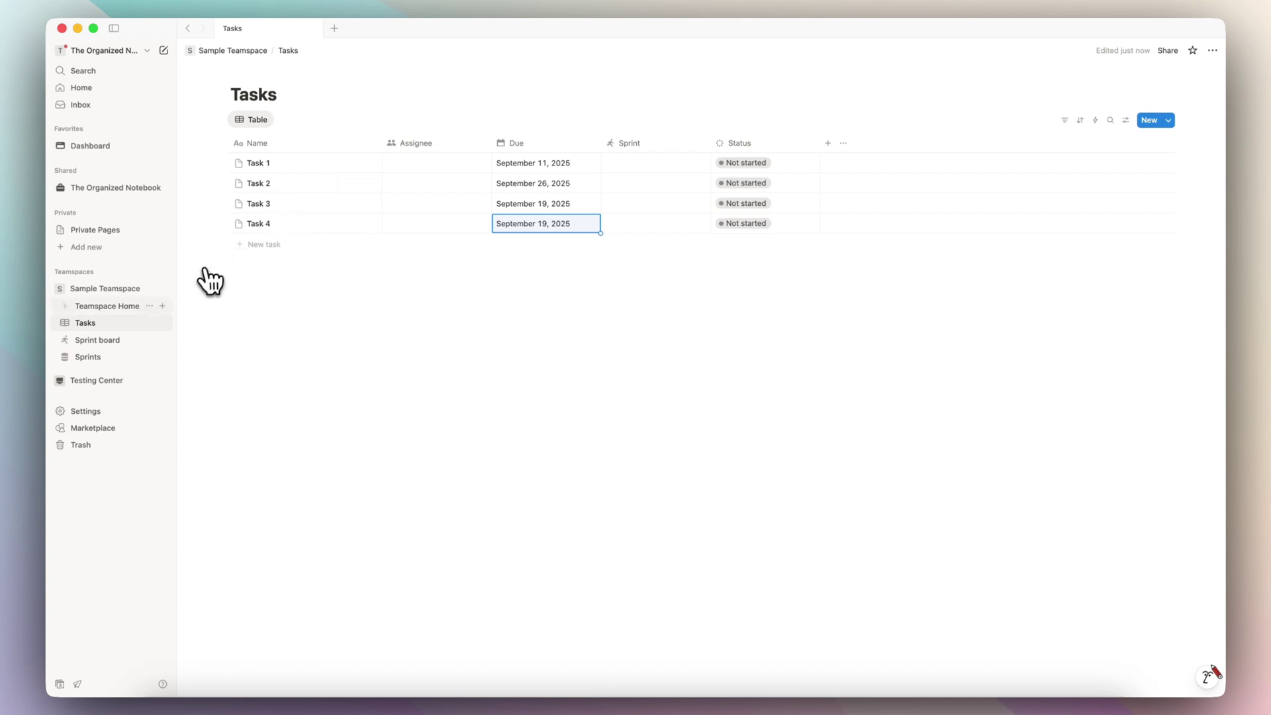
click(99, 340)
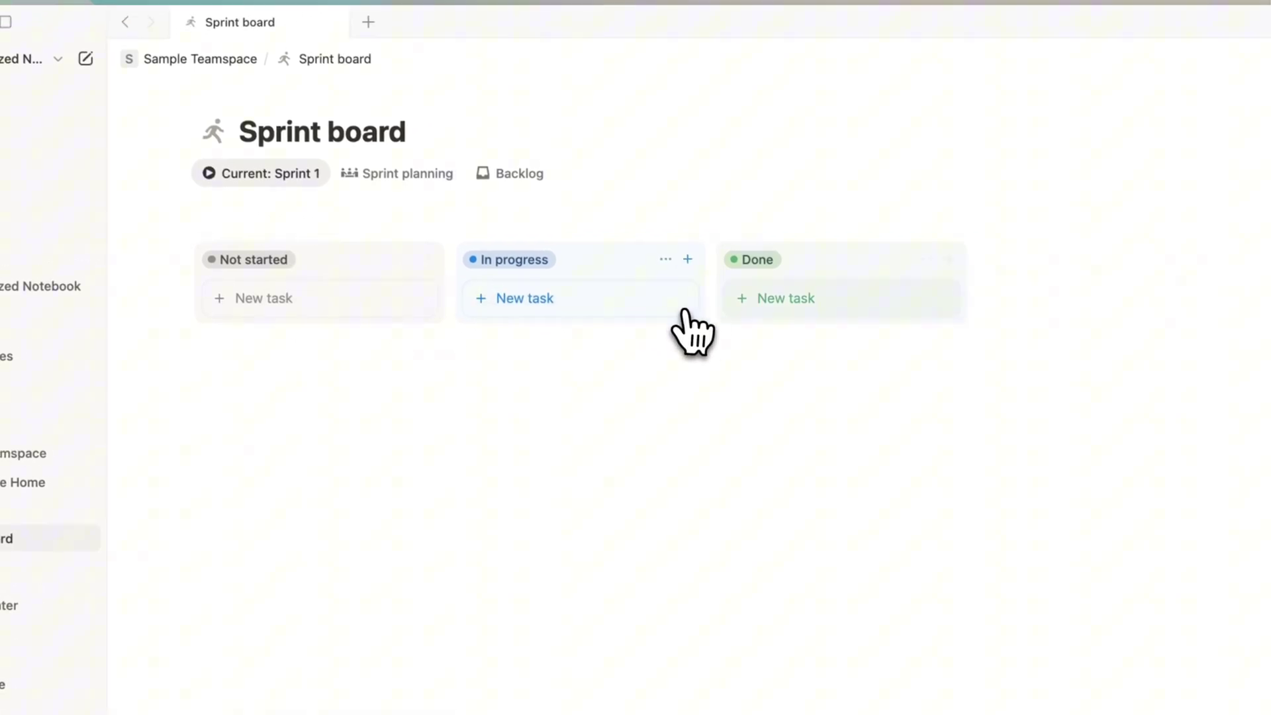
click(473, 191)
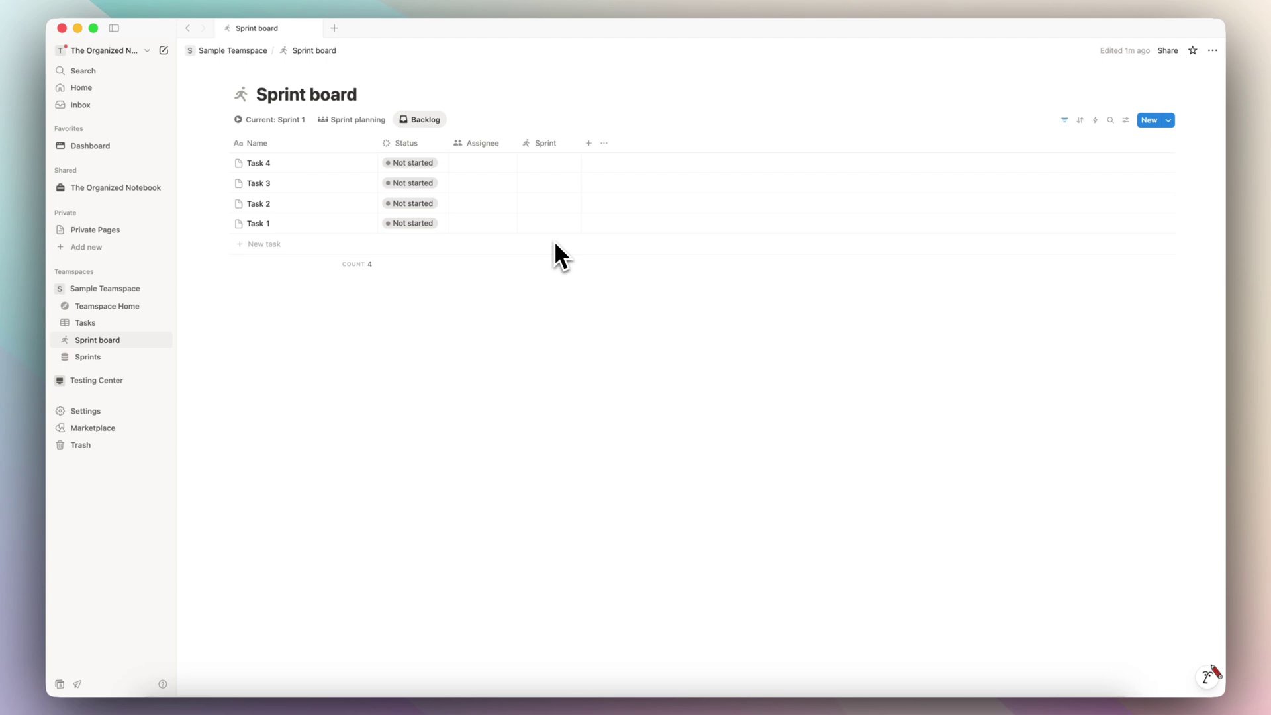
- In Sprint planning, assign Tasks 4, 3 and 2 to Sprint 1 and Task 1 to Sprint 2
click(363, 121)
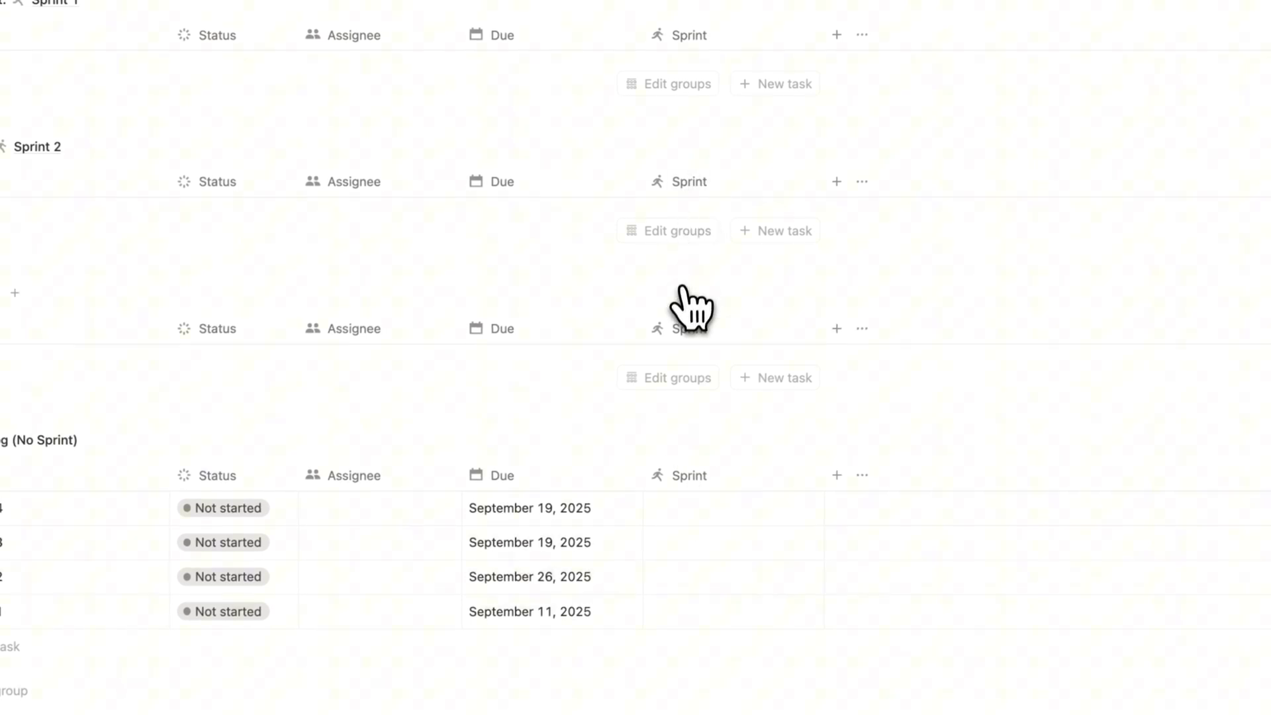
click(728, 516)
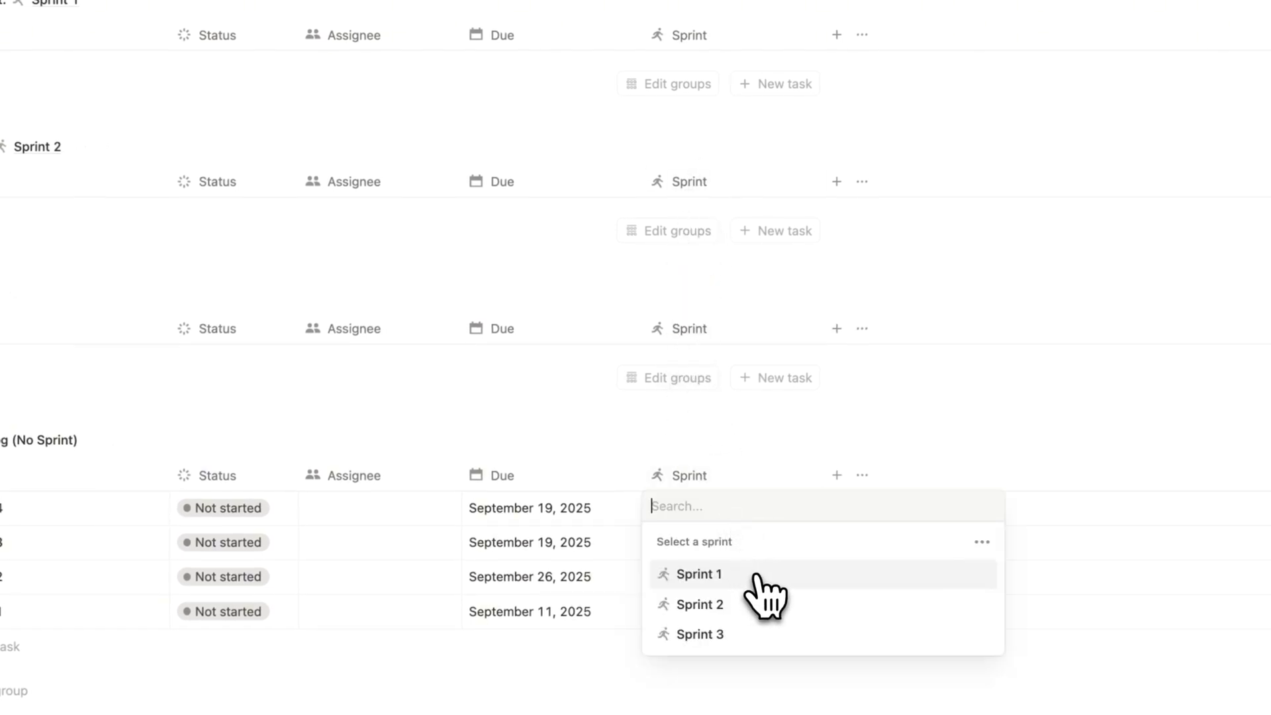
click(758, 576)
click(731, 521)
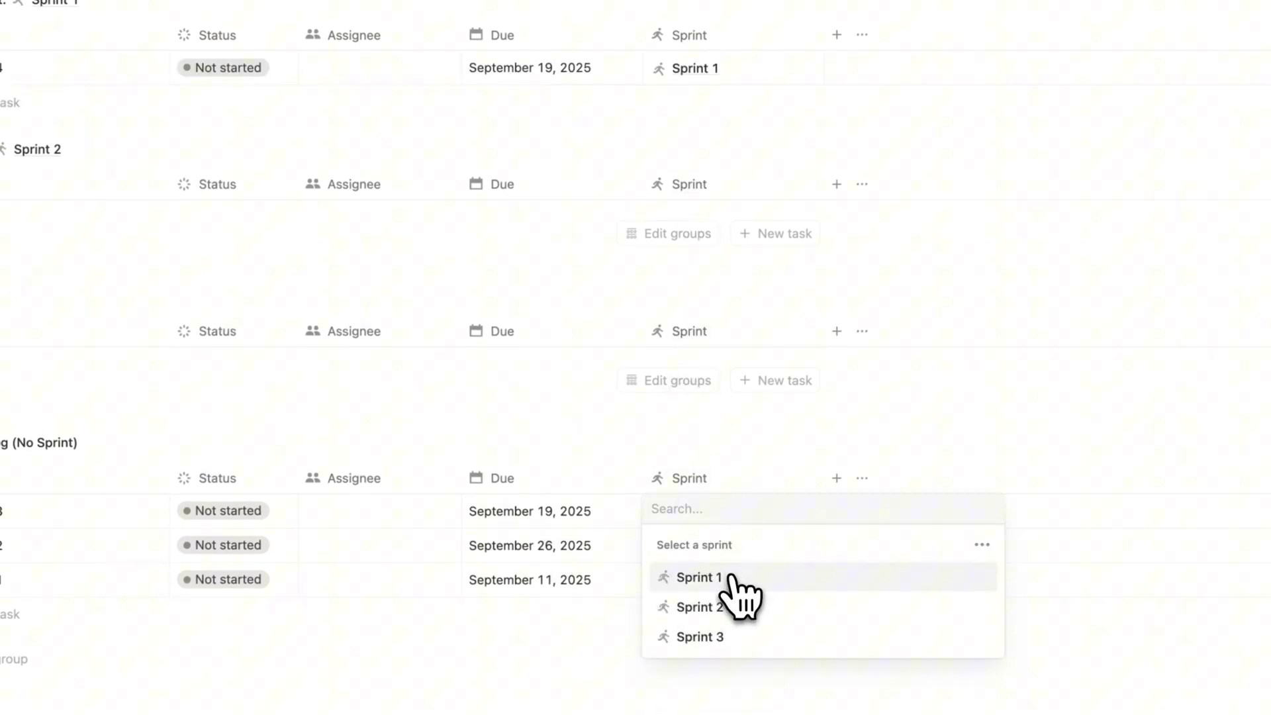
click(730, 578)
click(710, 546)
click(699, 609)
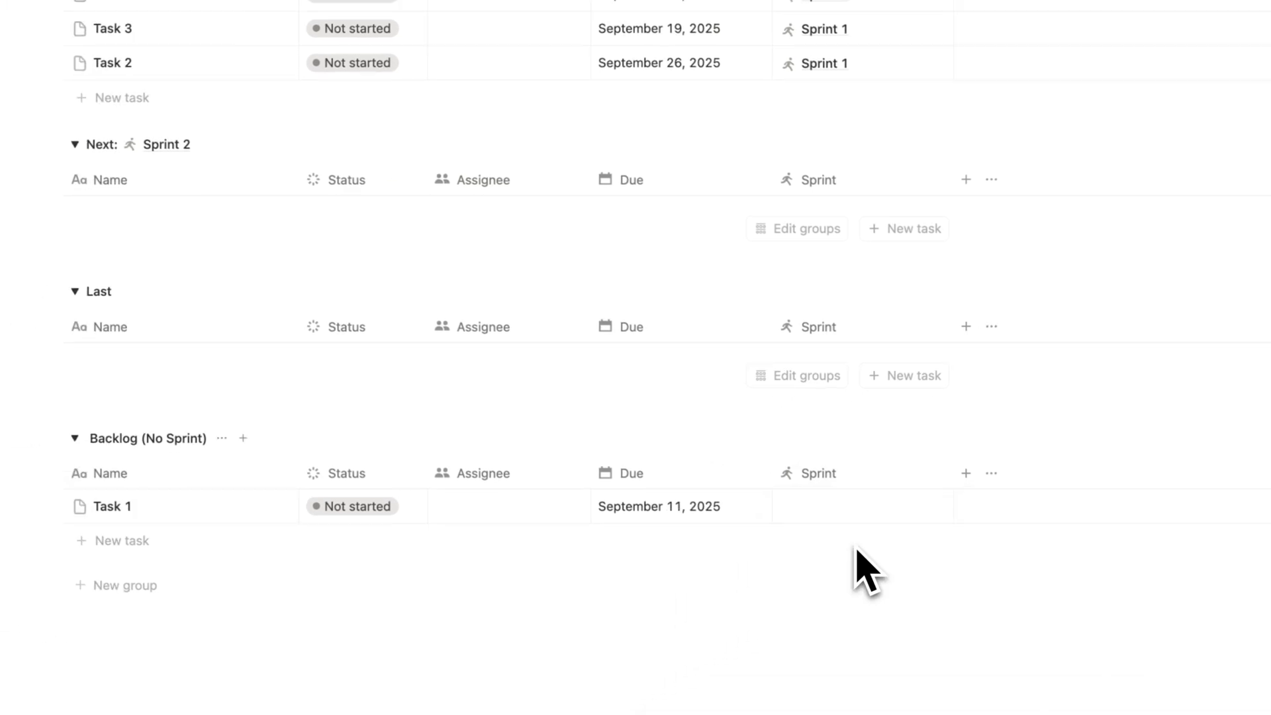
click(848, 508)
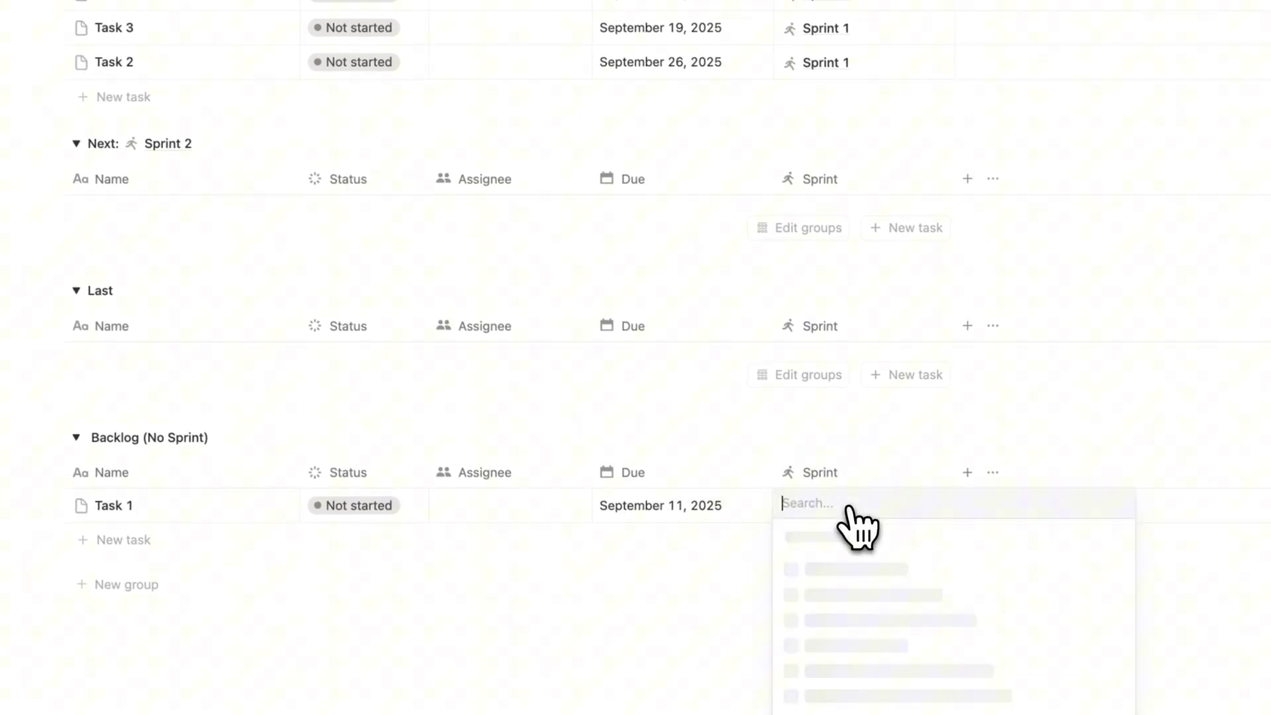
click(888, 599)
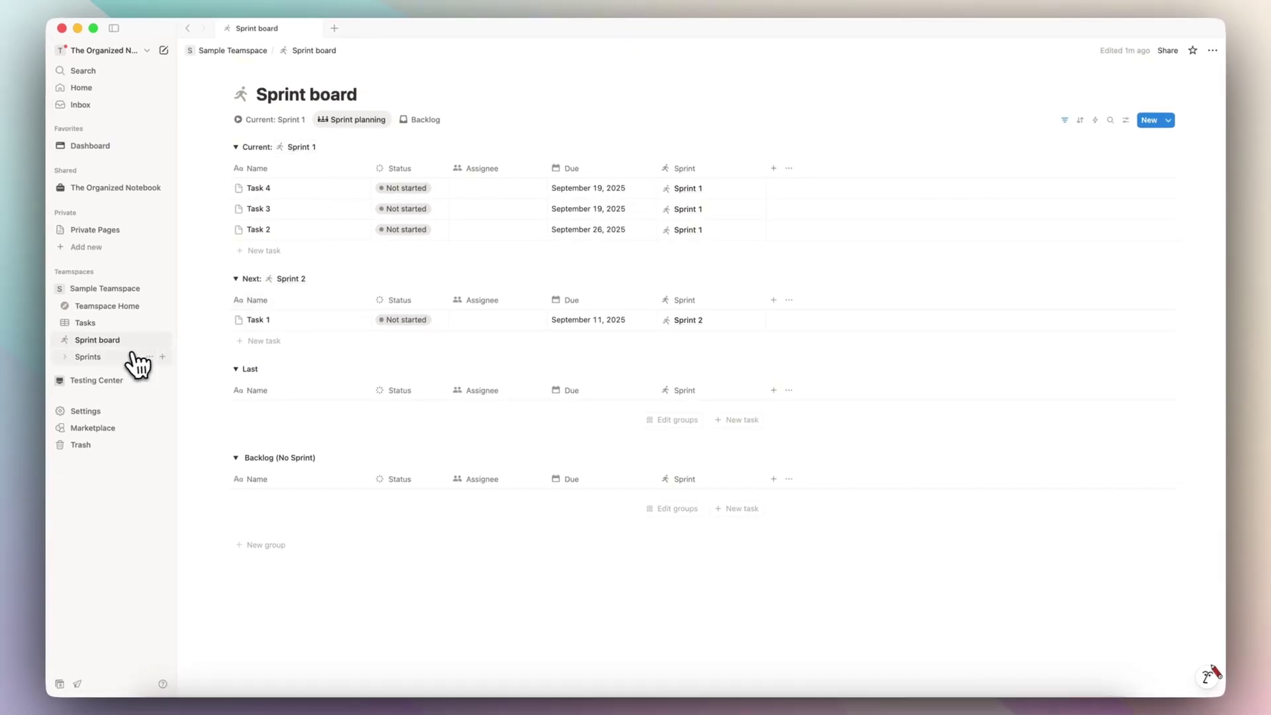
- Add a new sprint named Sprint 4 and briefly view Sprint 1's details
click(132, 357)
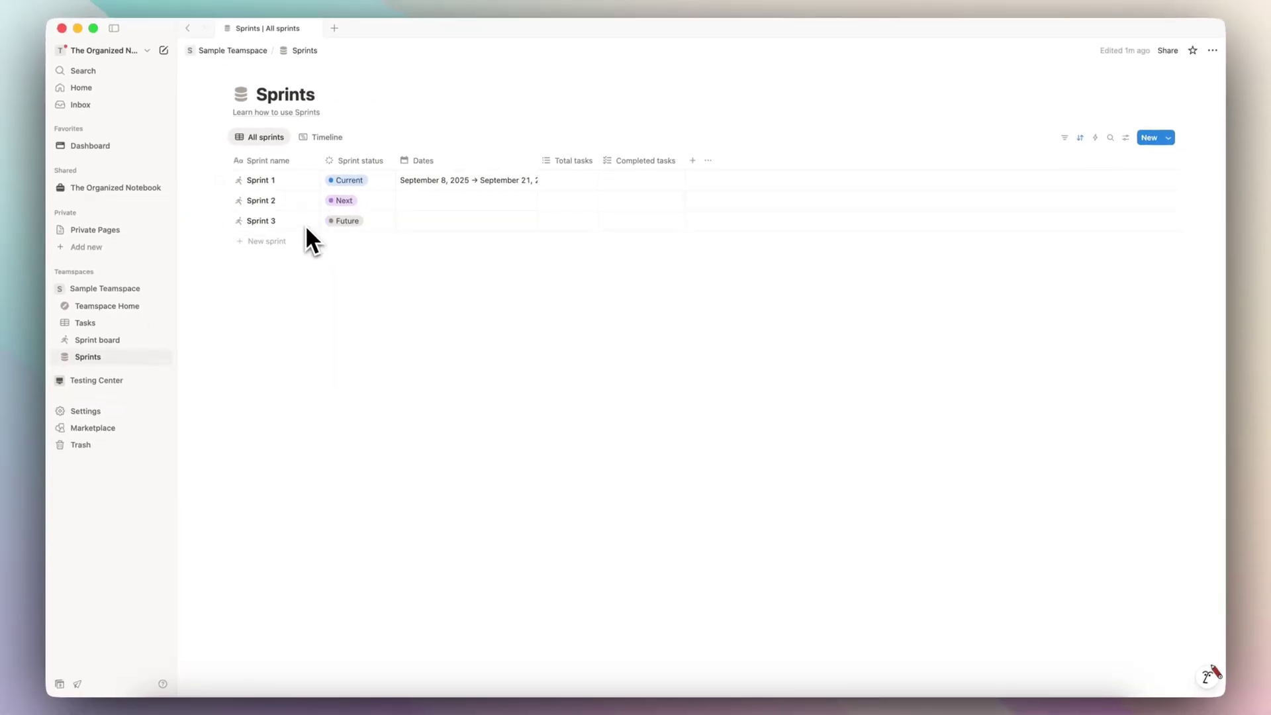
click(270, 242)
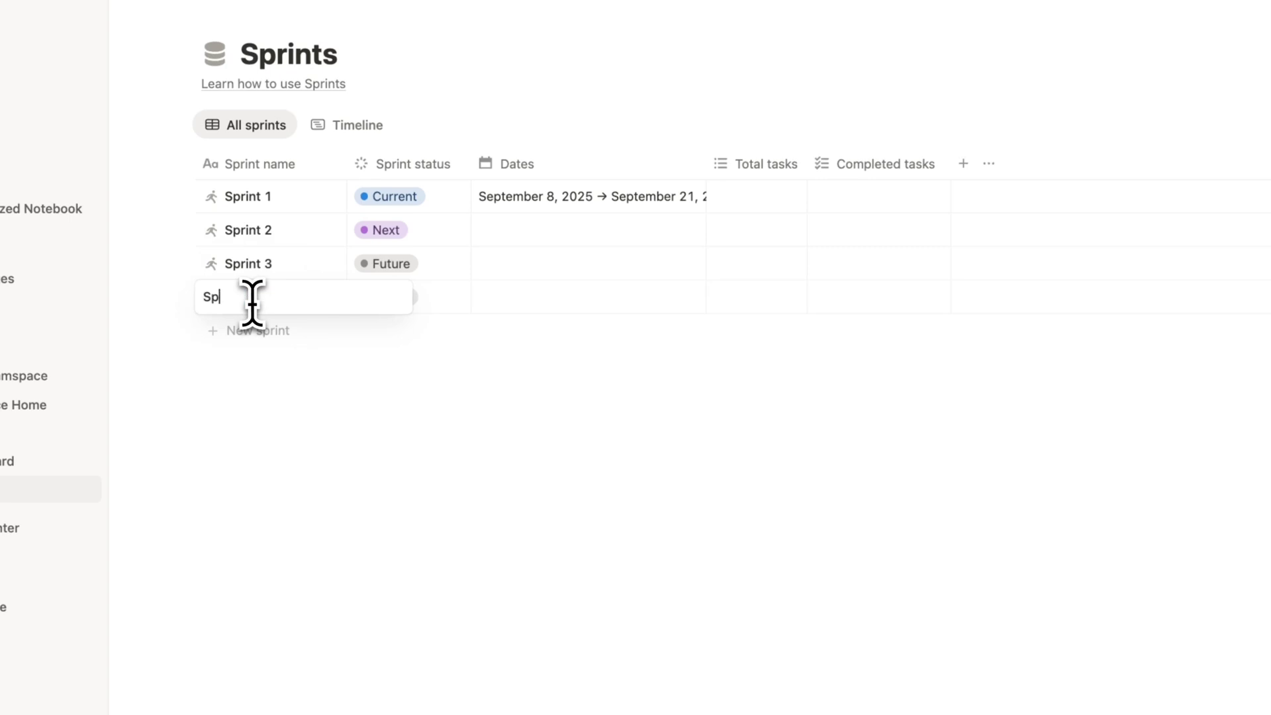
key(Return)
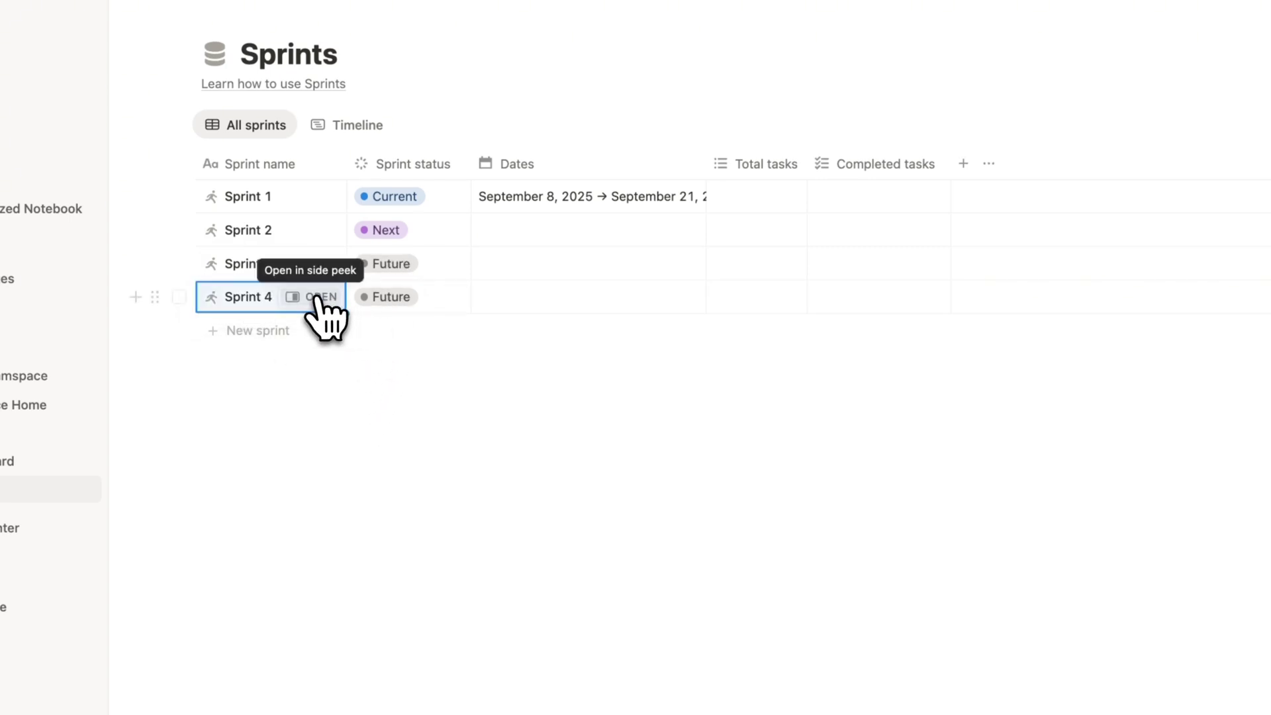
click(311, 196)
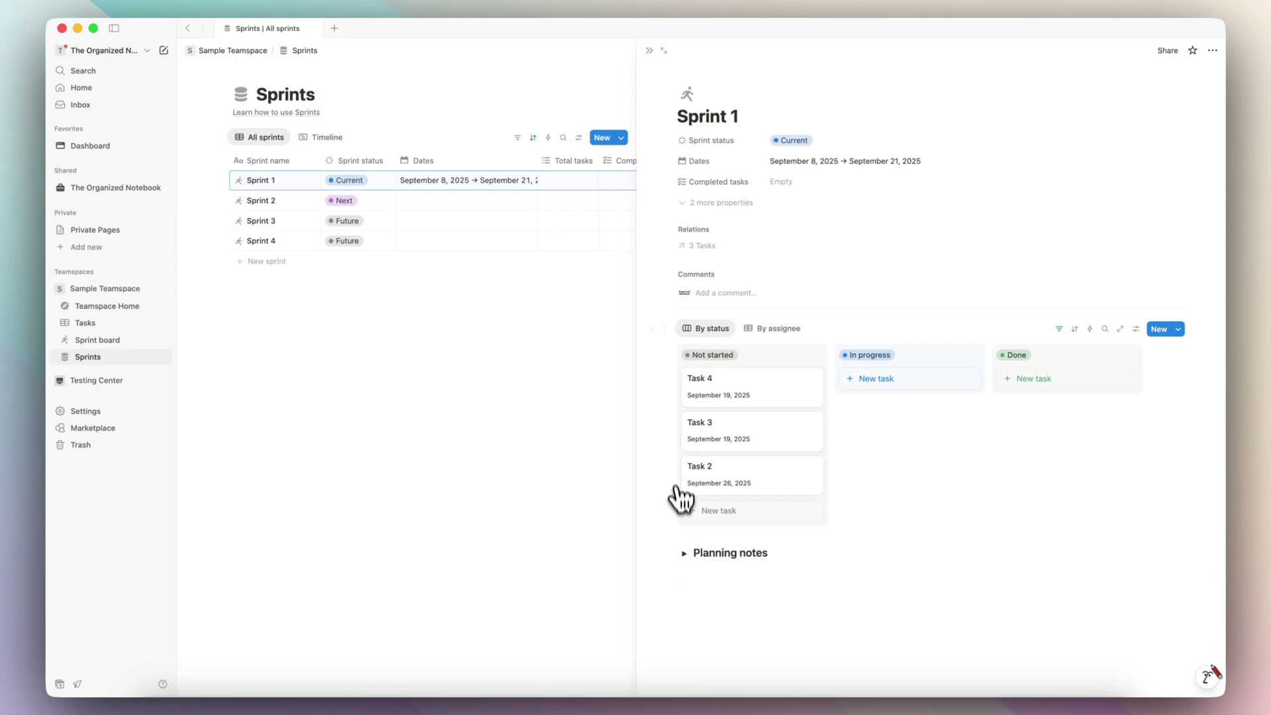
click(649, 50)
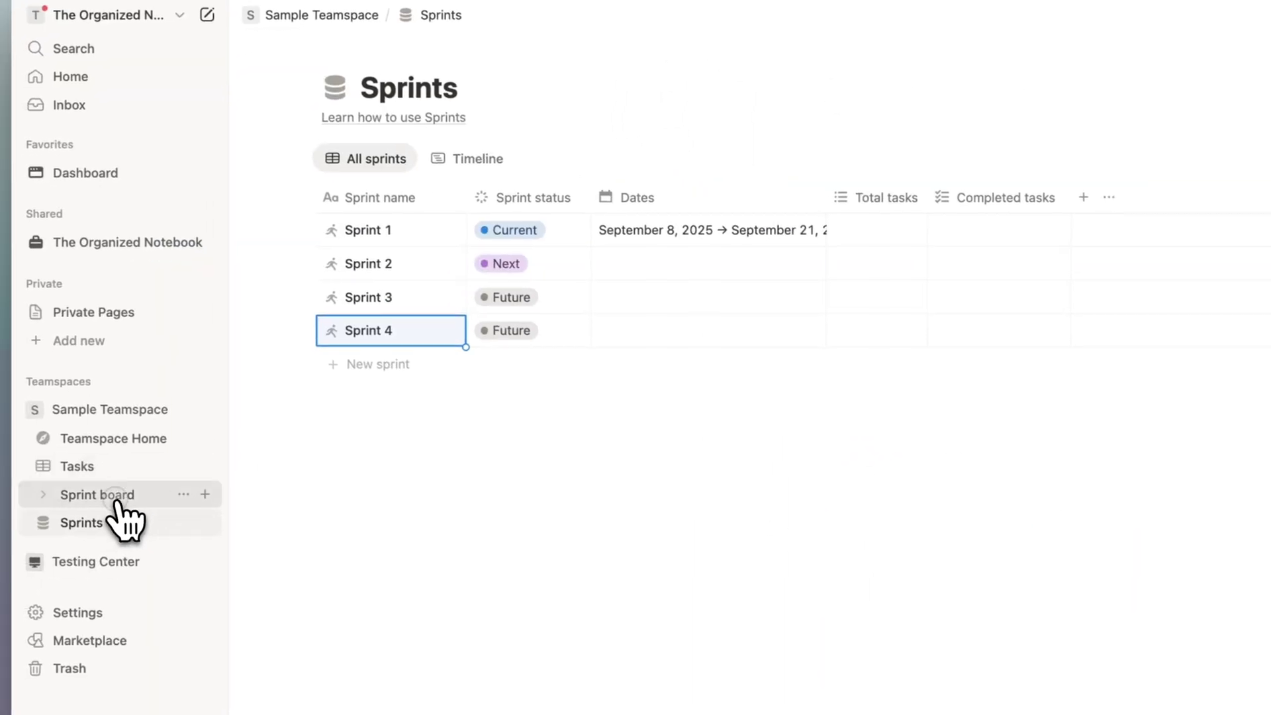
- On the Current: Sprint 1 board, move Task 2 and Task 3 into Done
click(117, 503)
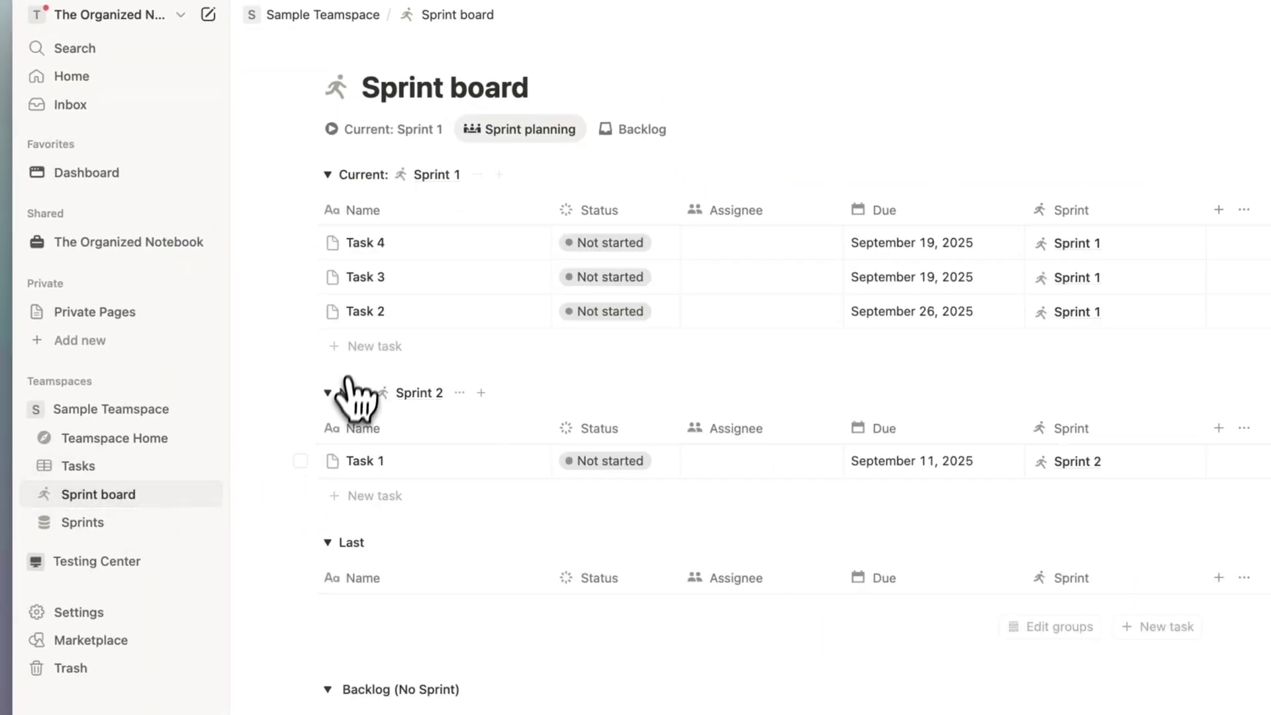
click(405, 133)
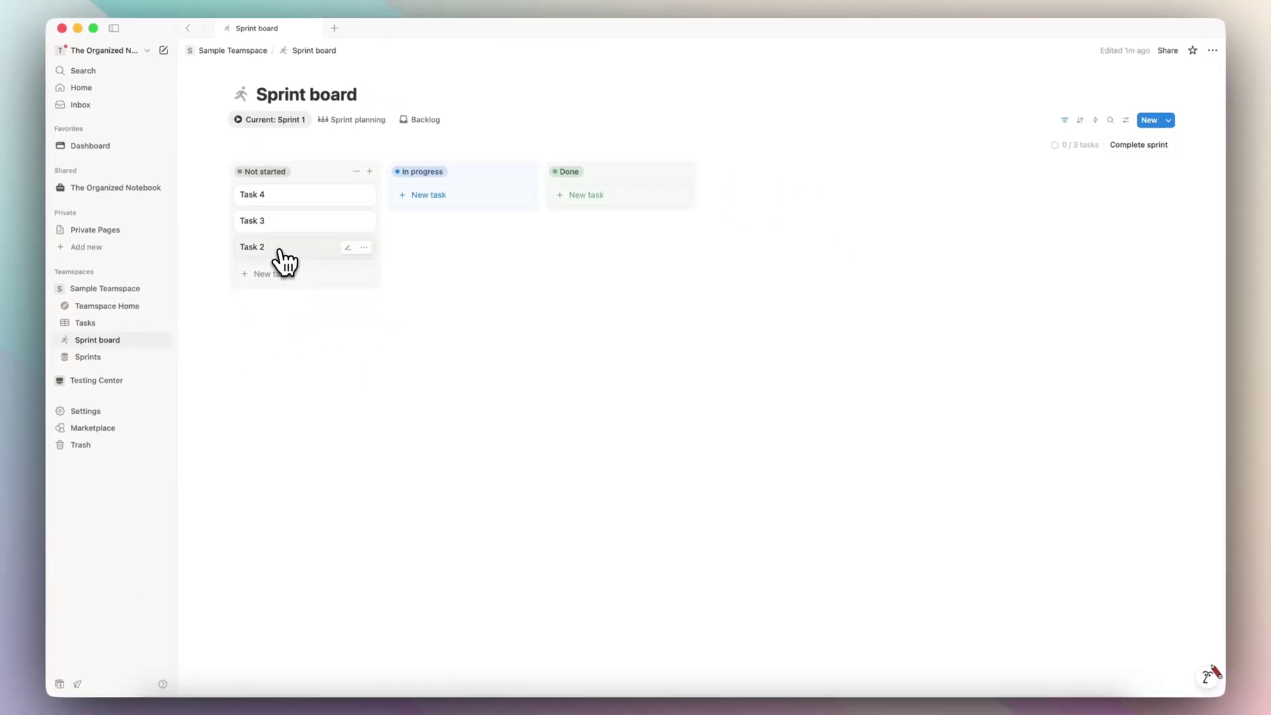
drag(281, 255, 587, 196)
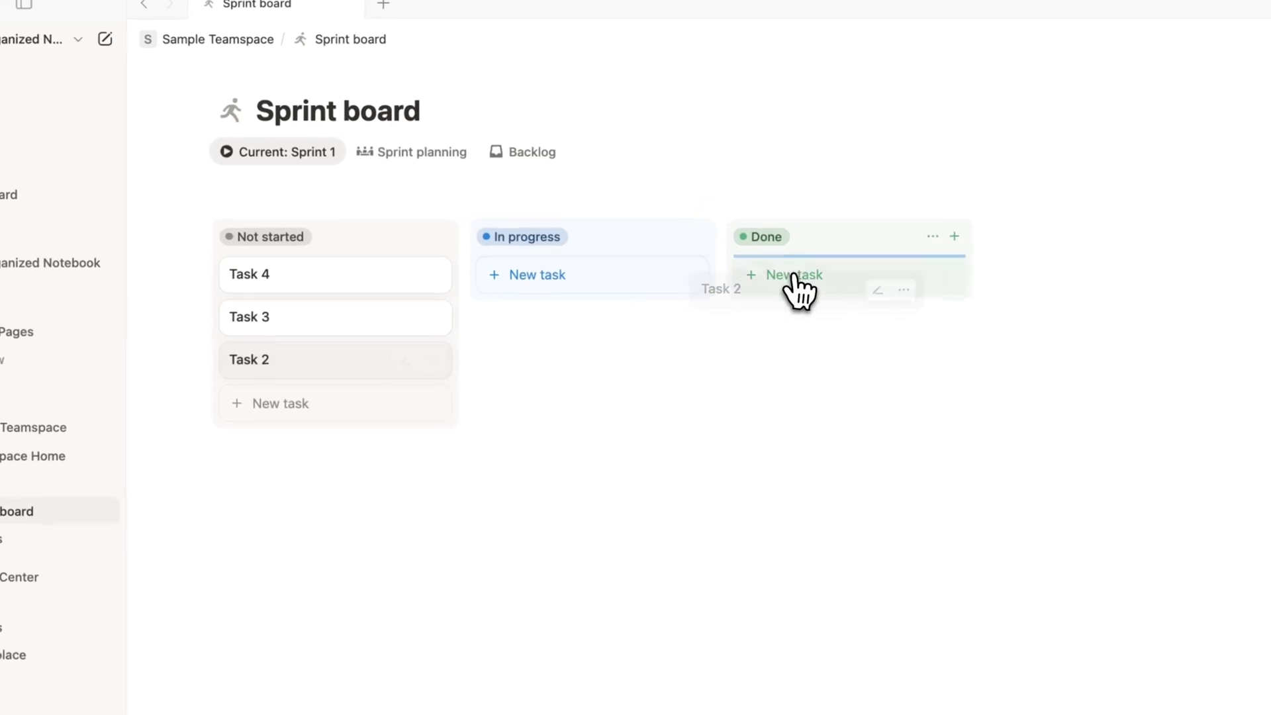
drag(380, 323, 811, 306)
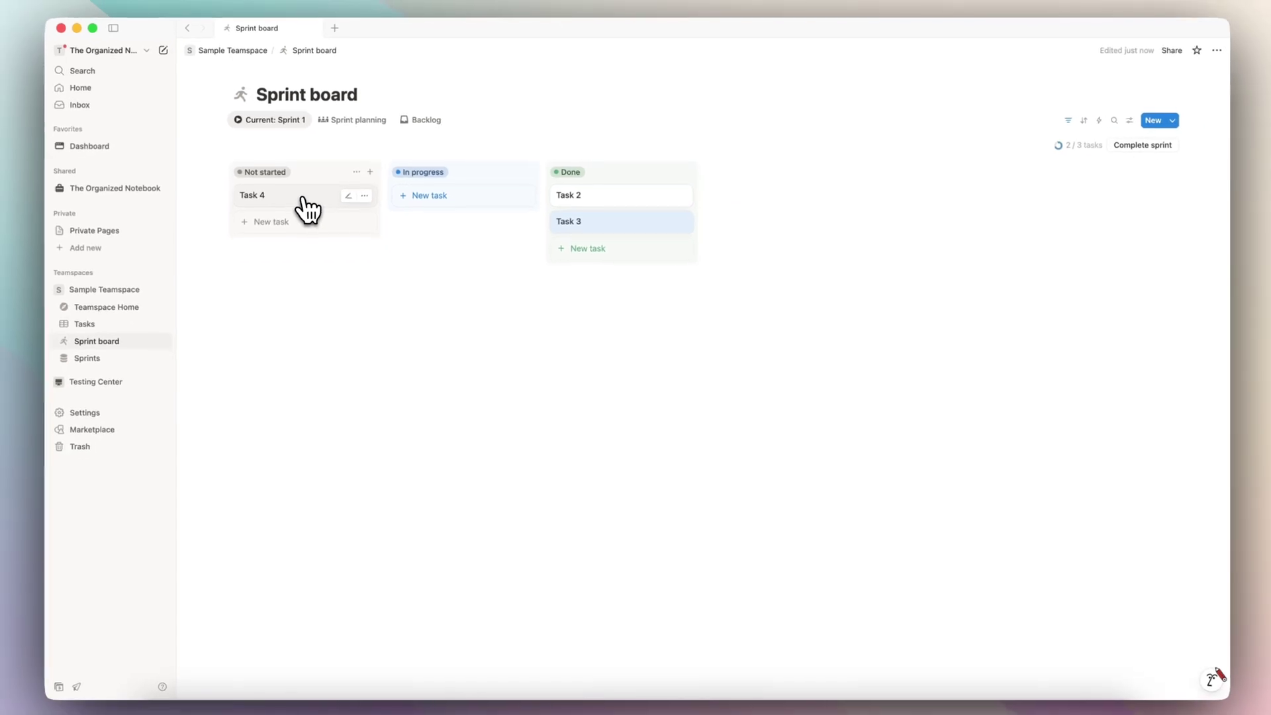
- Complete Sprint 1, moving unfinished Task 4 into Sprint 2
click(1150, 152)
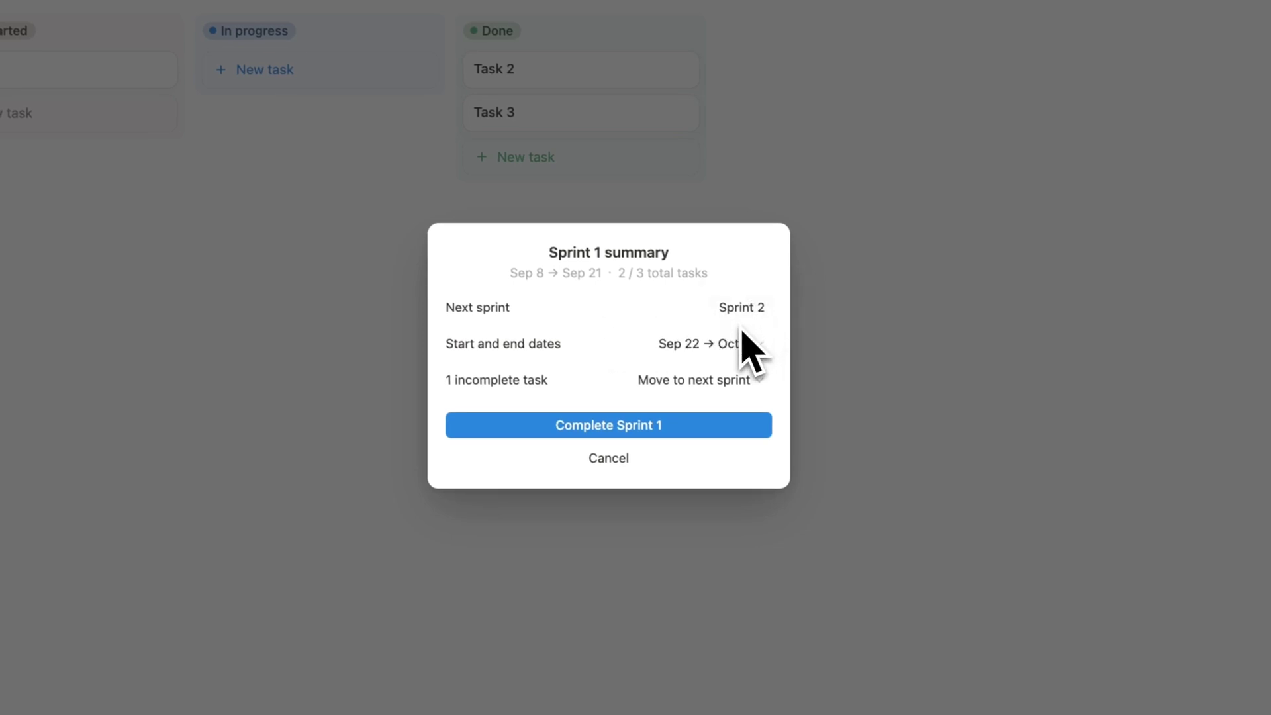
click(740, 351)
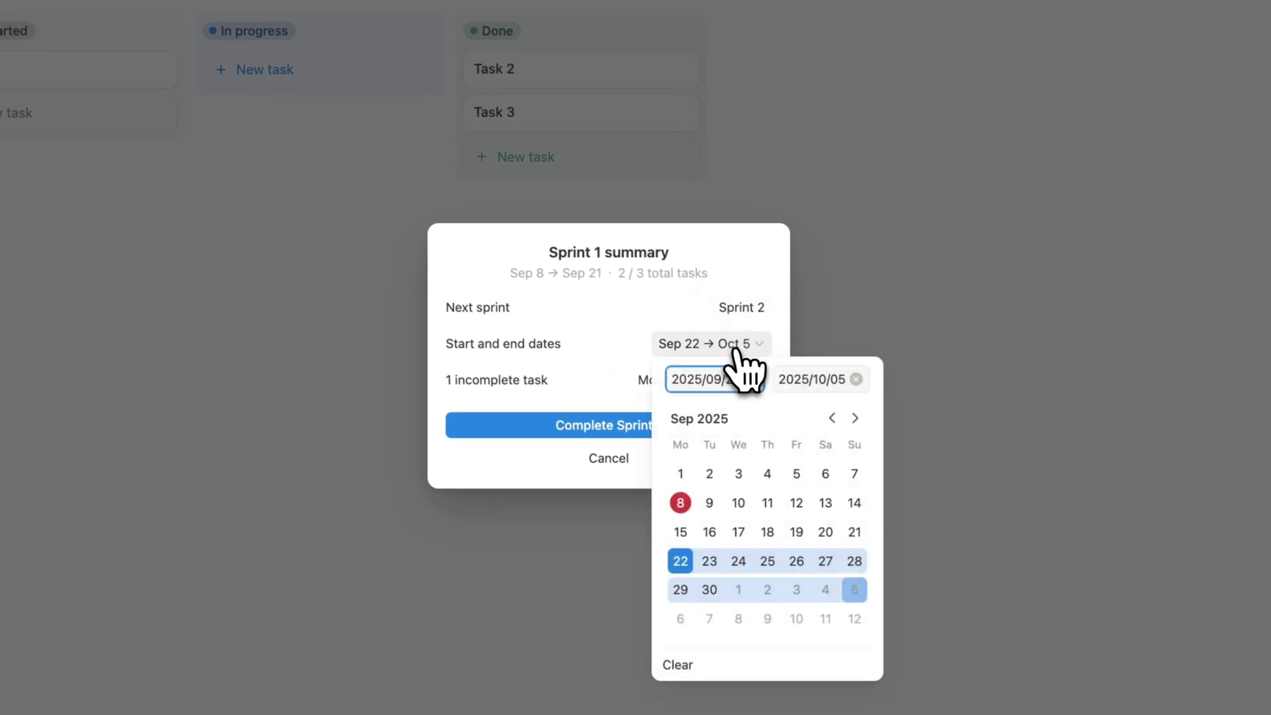
click(639, 336)
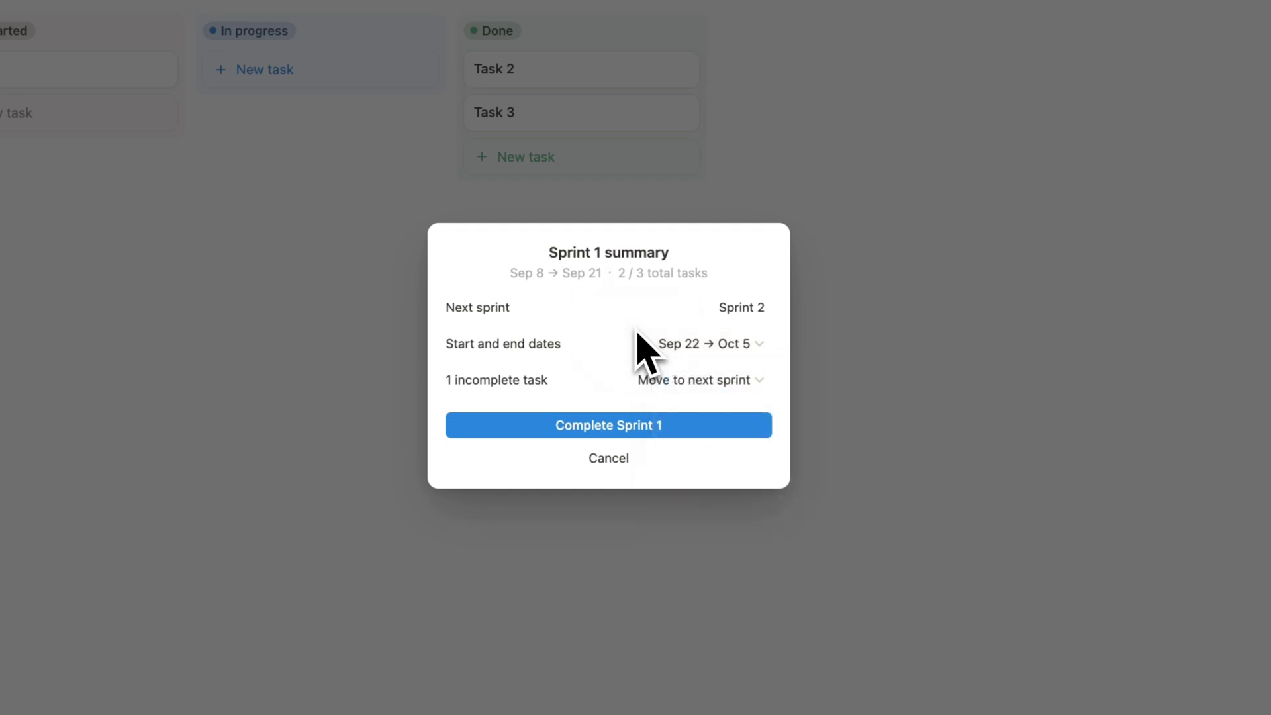
click(677, 387)
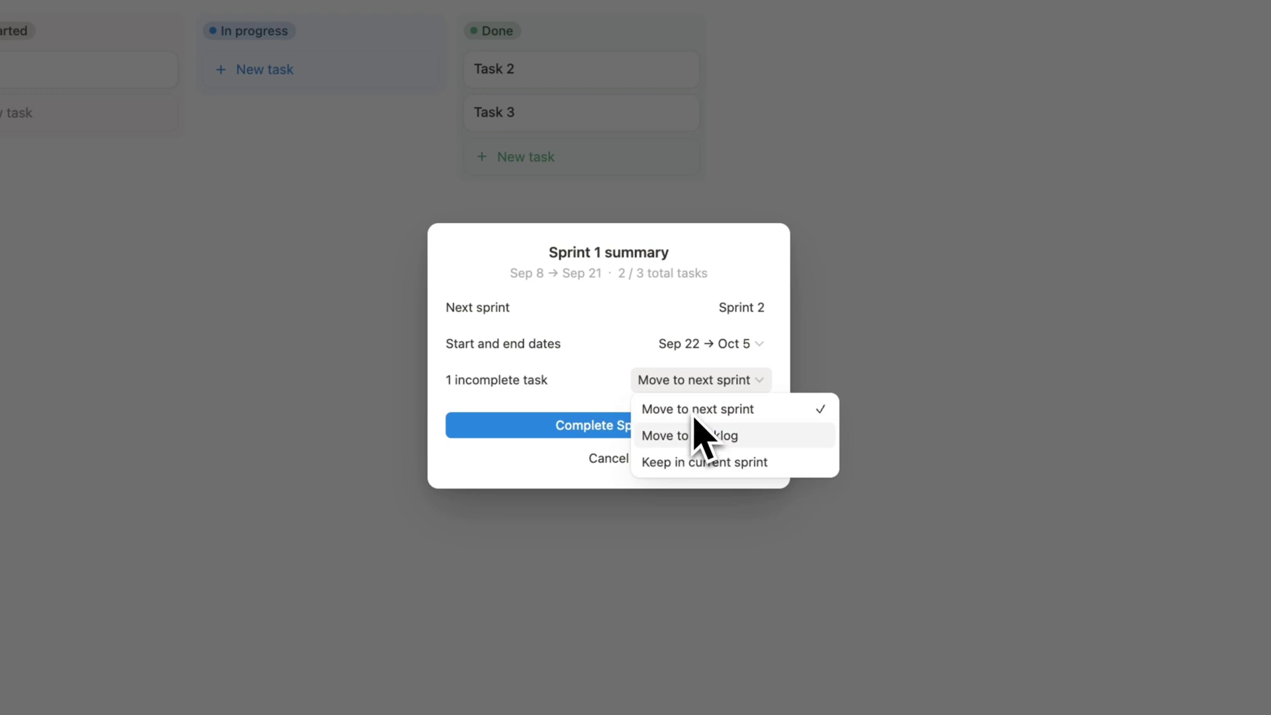
click(581, 384)
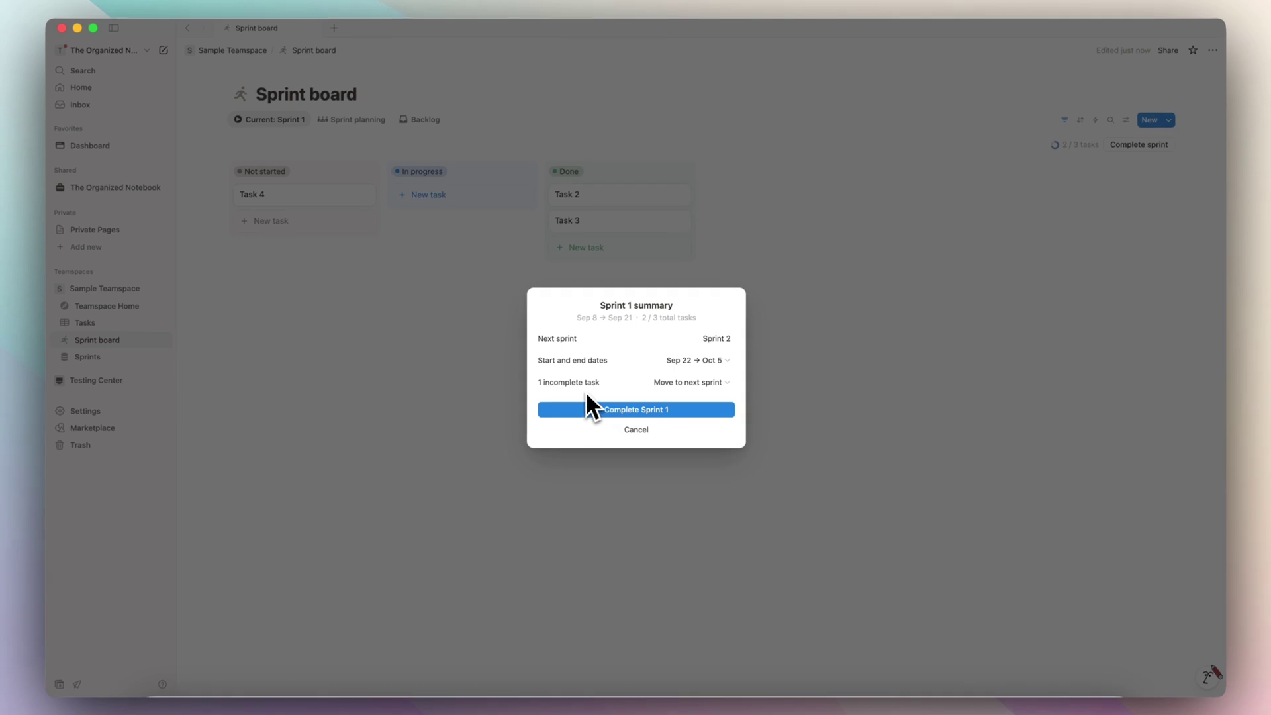
click(653, 411)
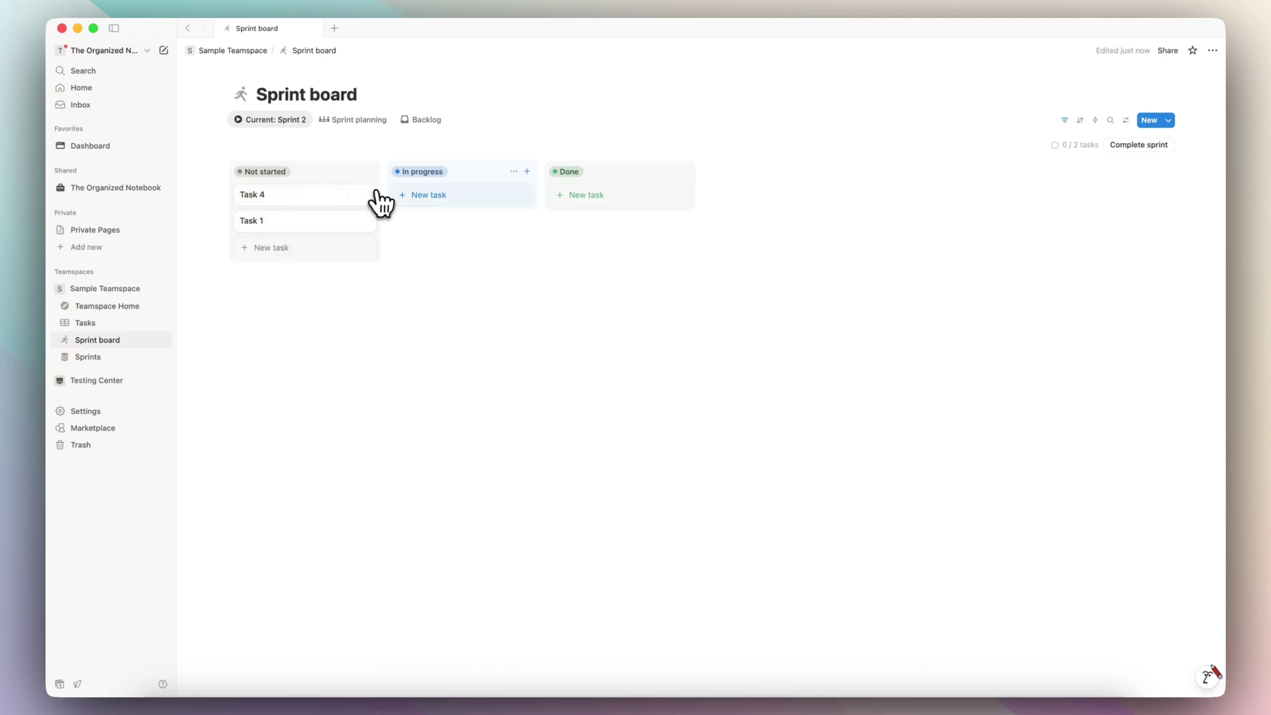
click(359, 121)
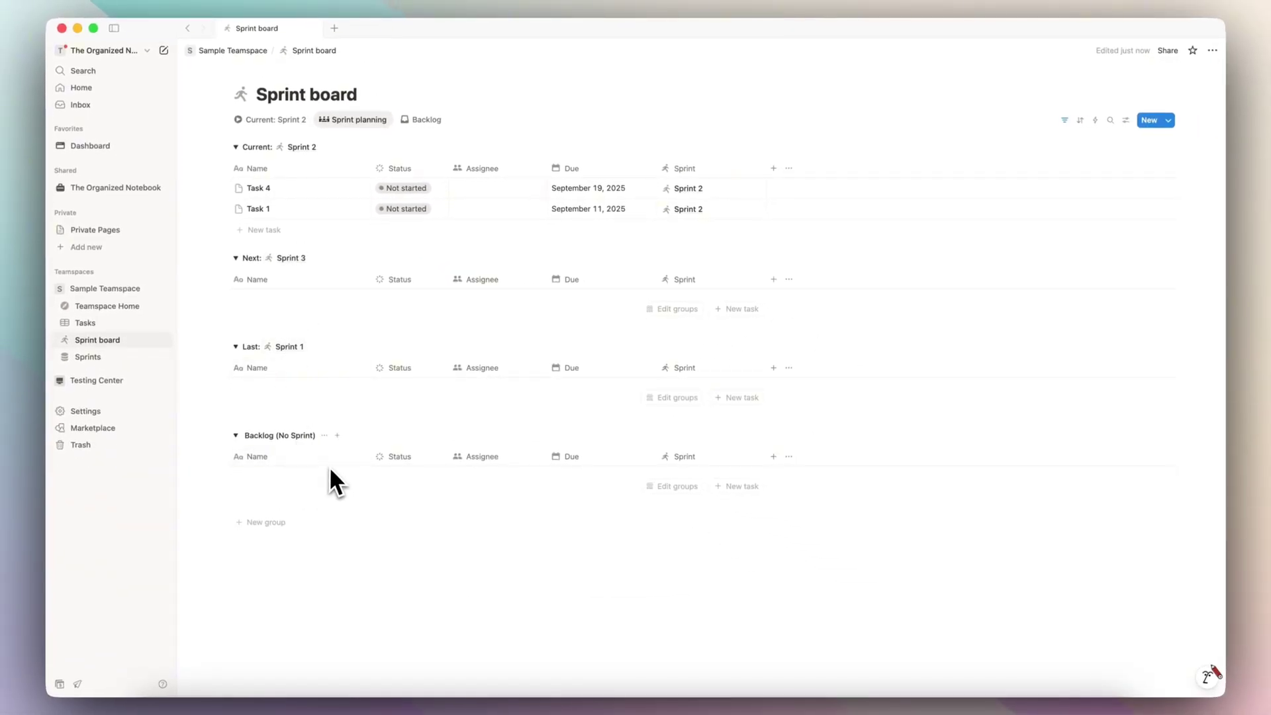
click(299, 121)
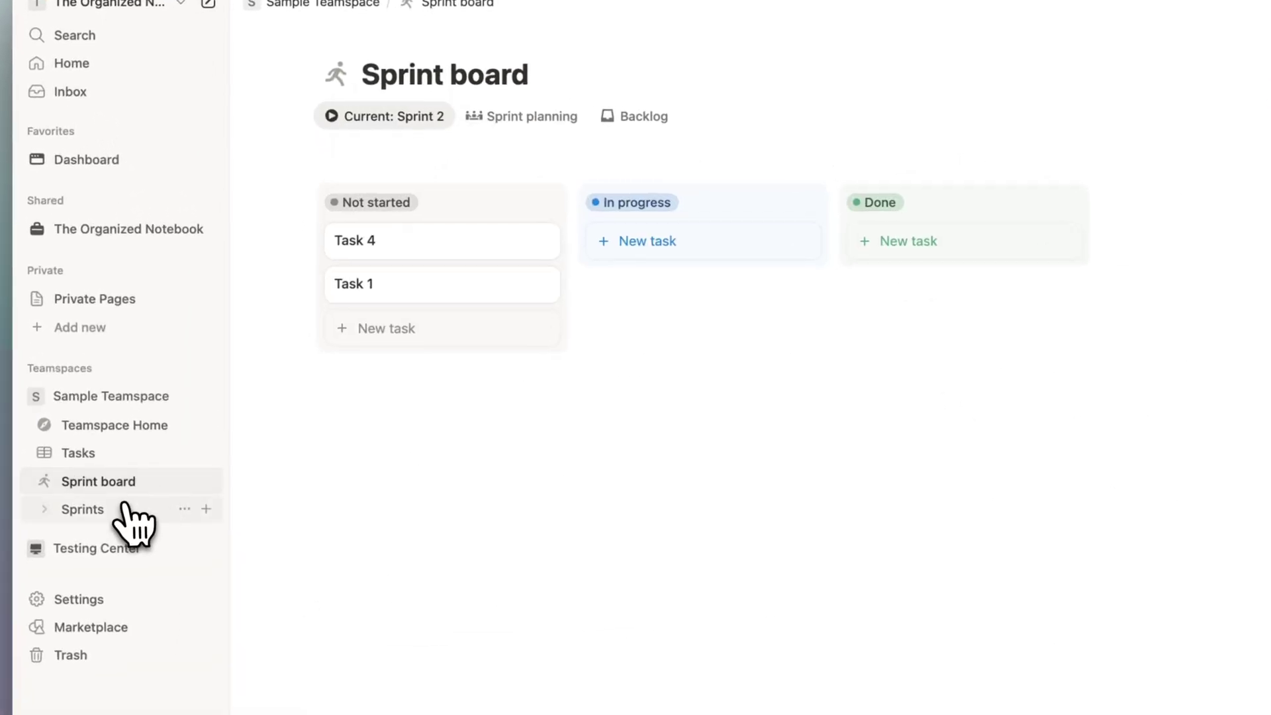
- Show the Sprints database in Timeline view with Sprint 1, 2 and 4 bars
click(116, 513)
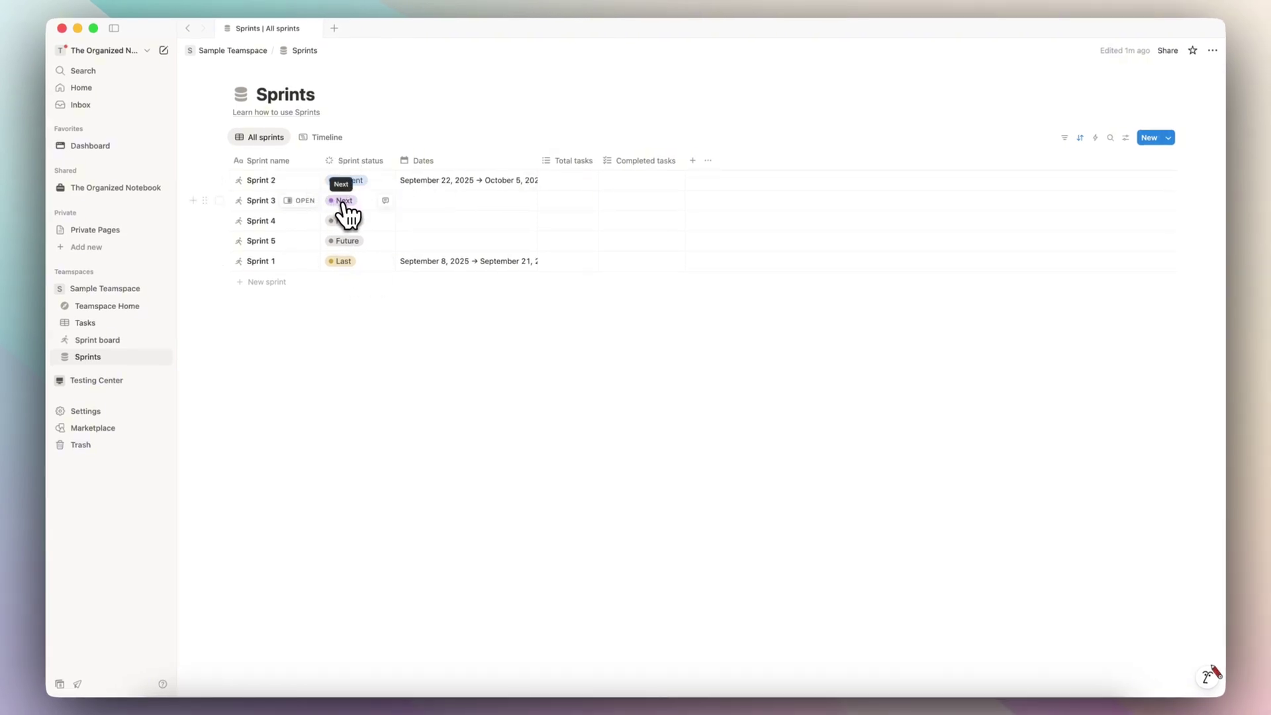
click(327, 137)
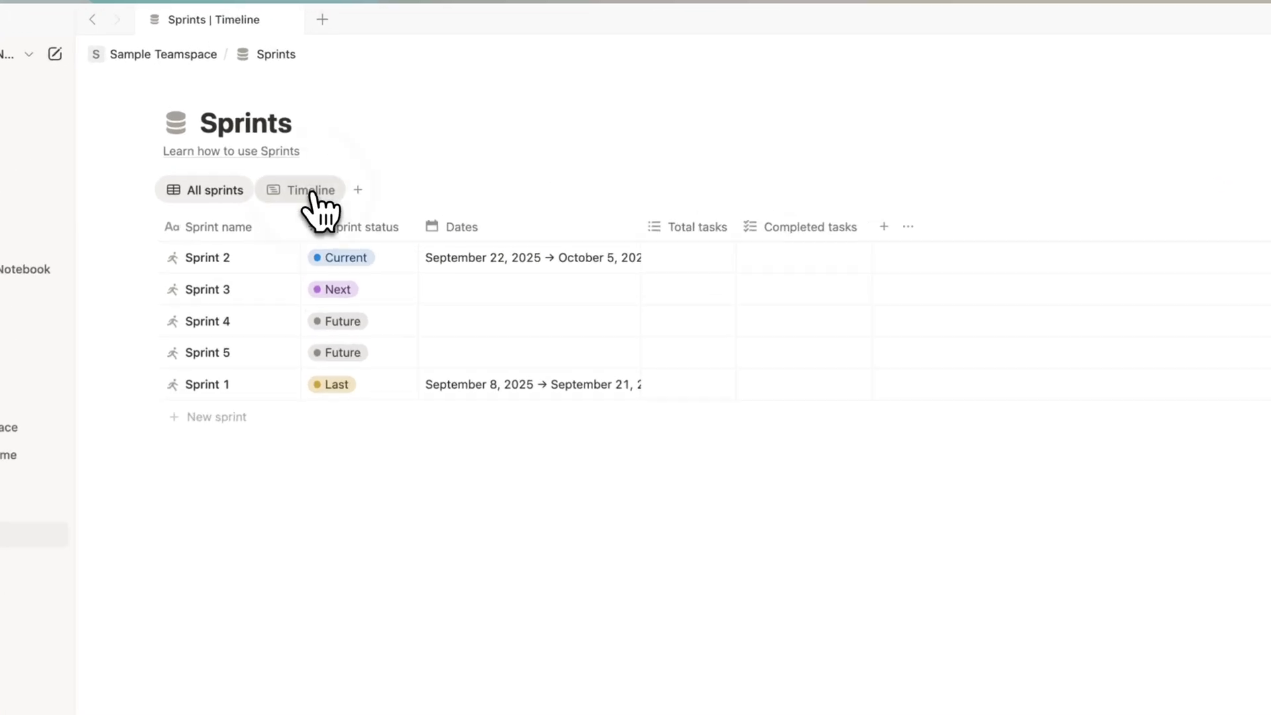
scroll(582, 357, right, 5)
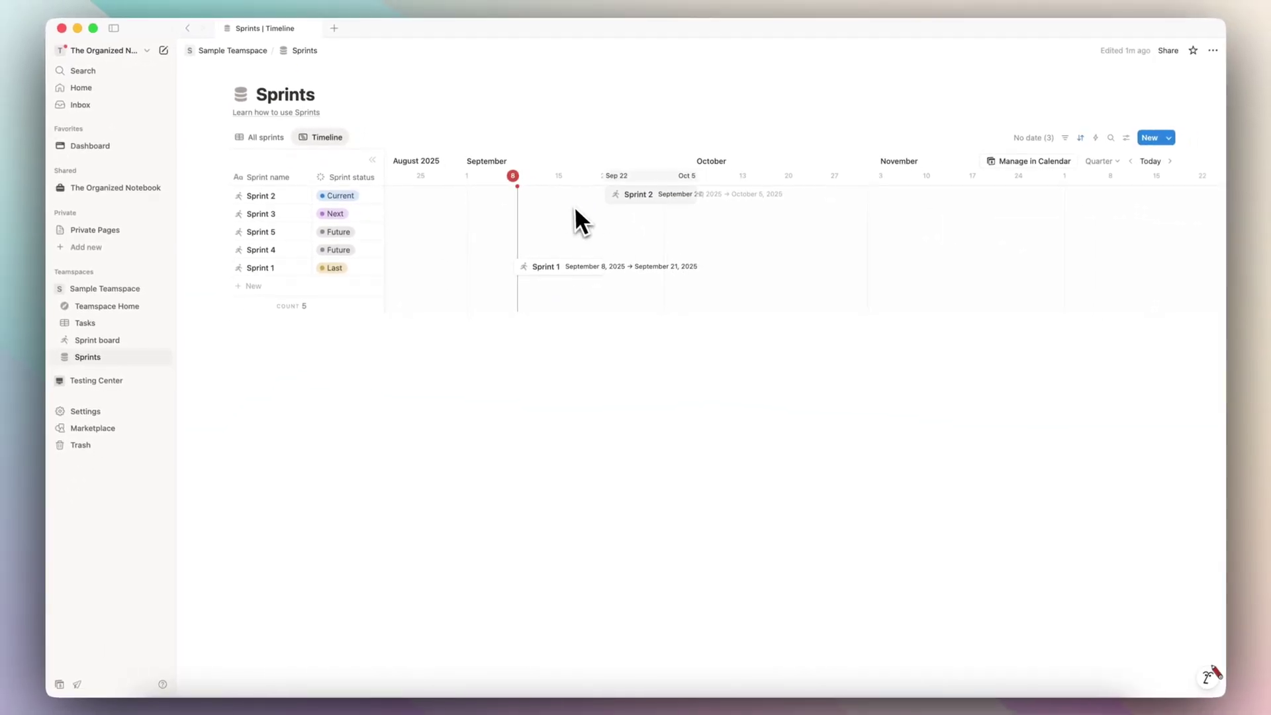
- From All sprints, review the Sprints settings and keep sprints starting on Mondays
click(266, 137)
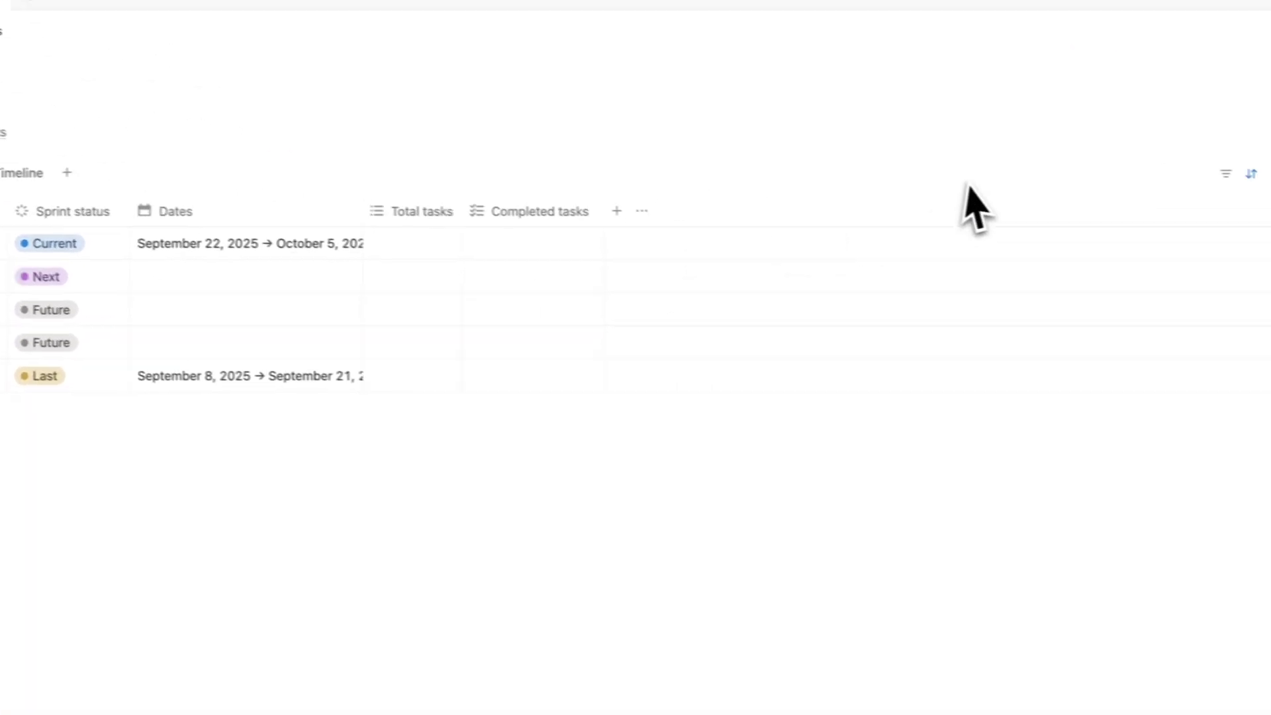
click(1092, 127)
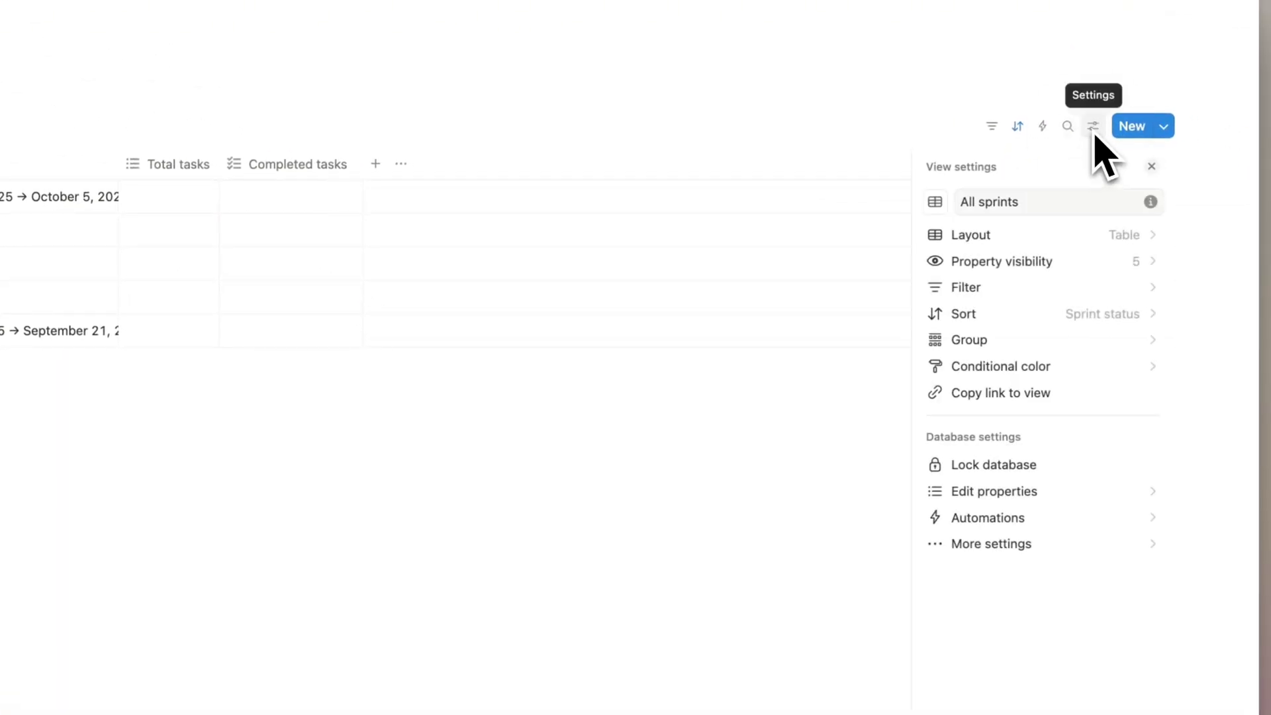
click(1021, 544)
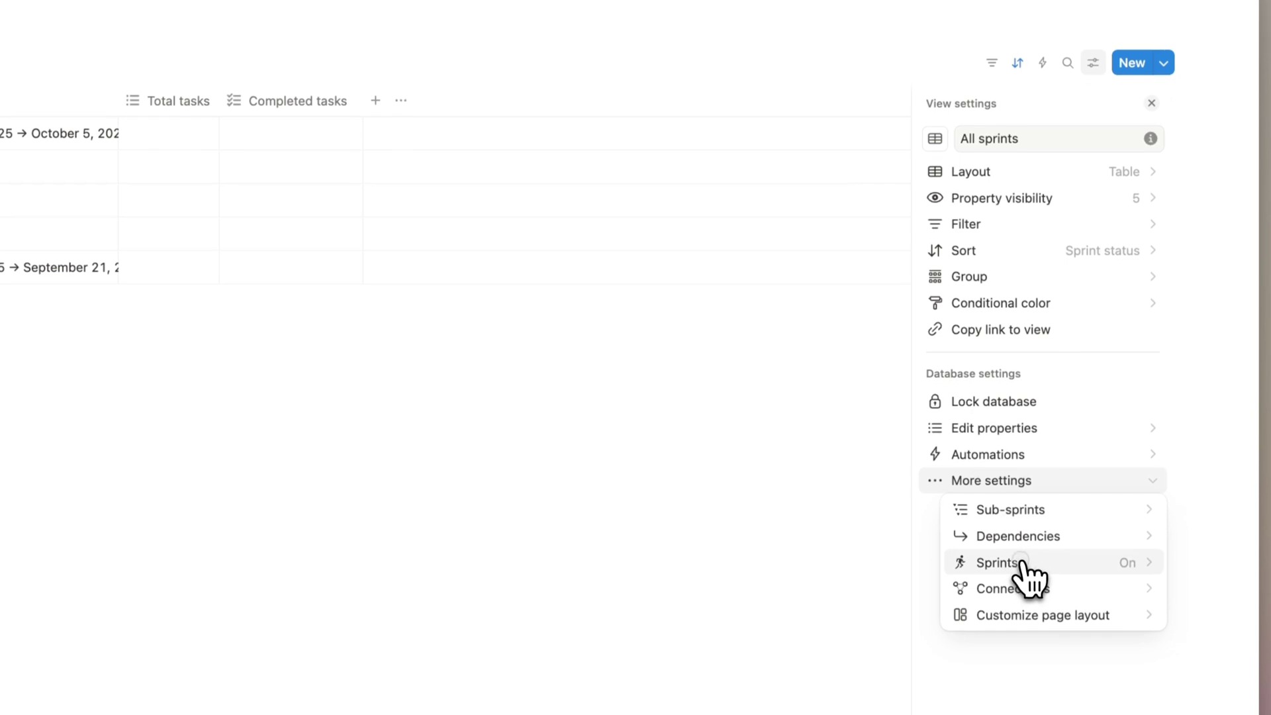
click(1022, 629)
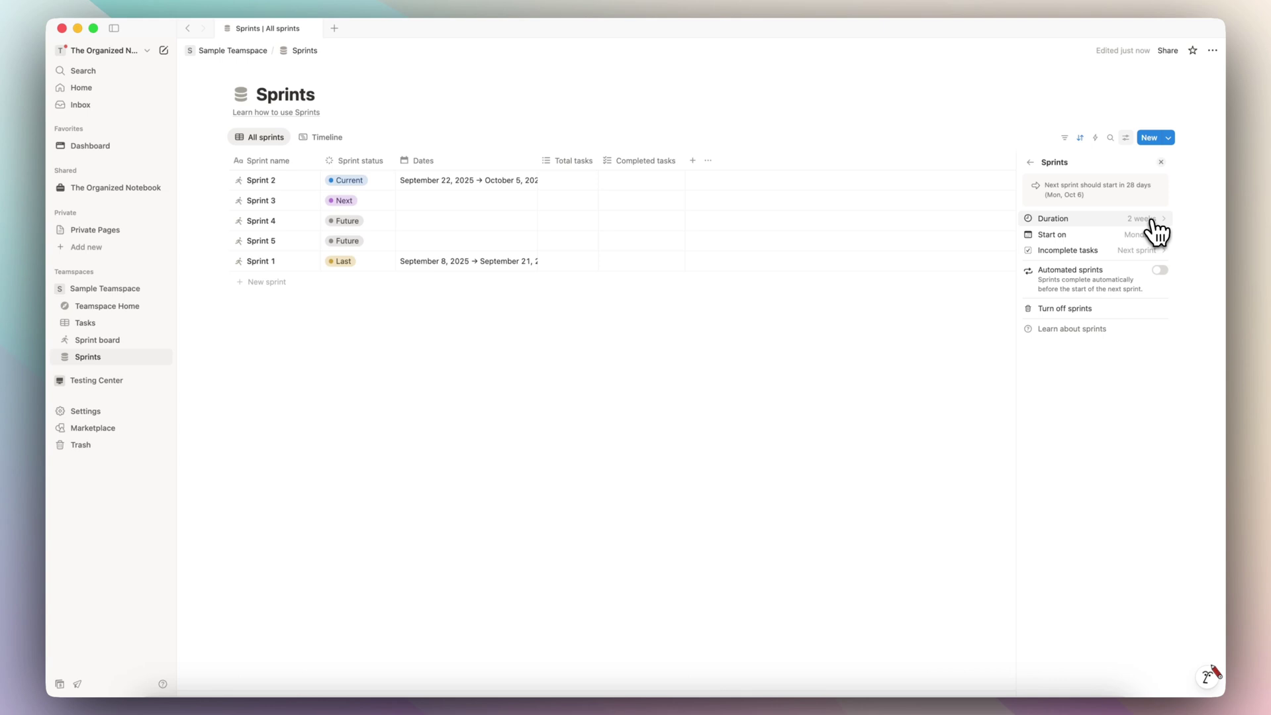
click(1160, 237)
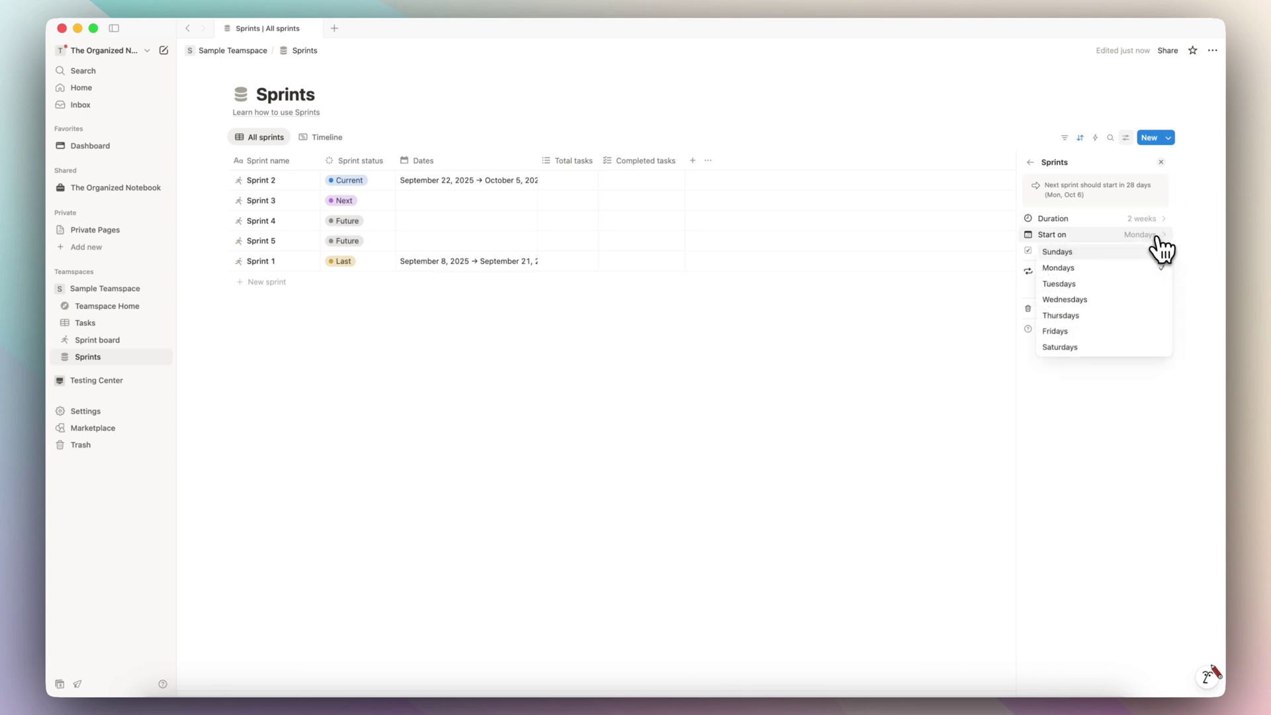
click(1158, 236)
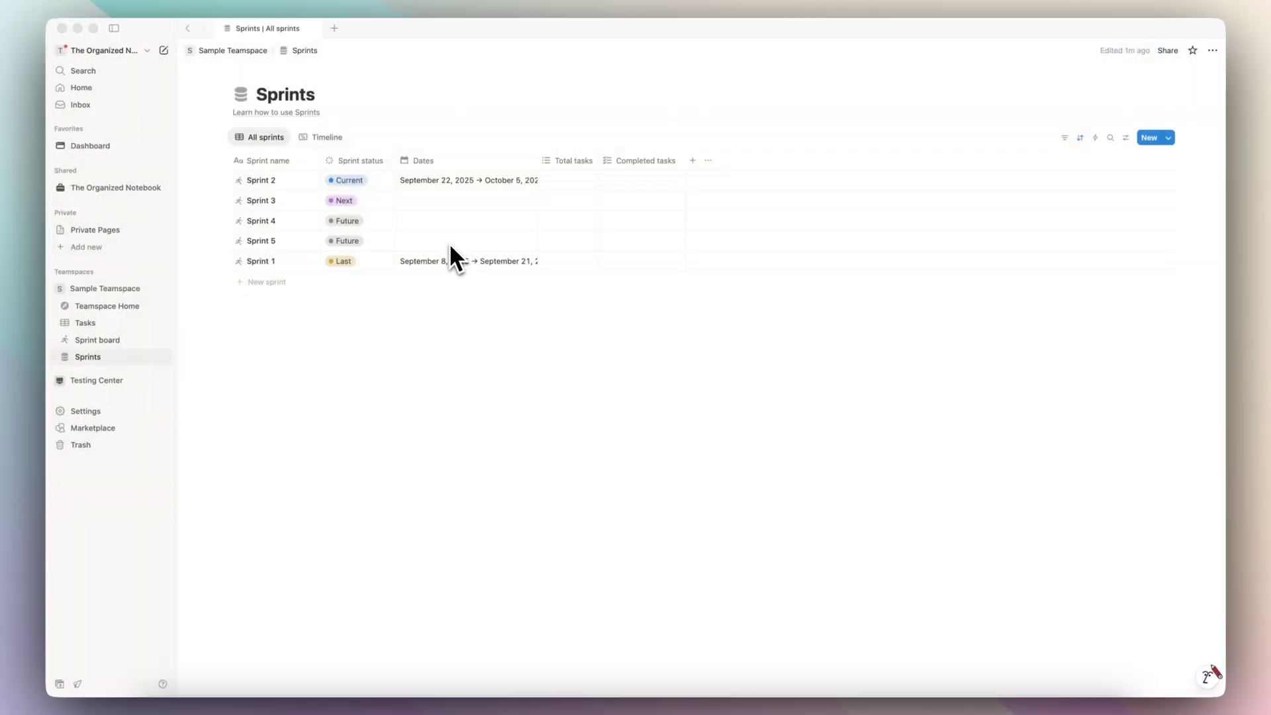
- Select the Sprint 2 row, then review the Sprint status property options and close the editor
click(470, 187)
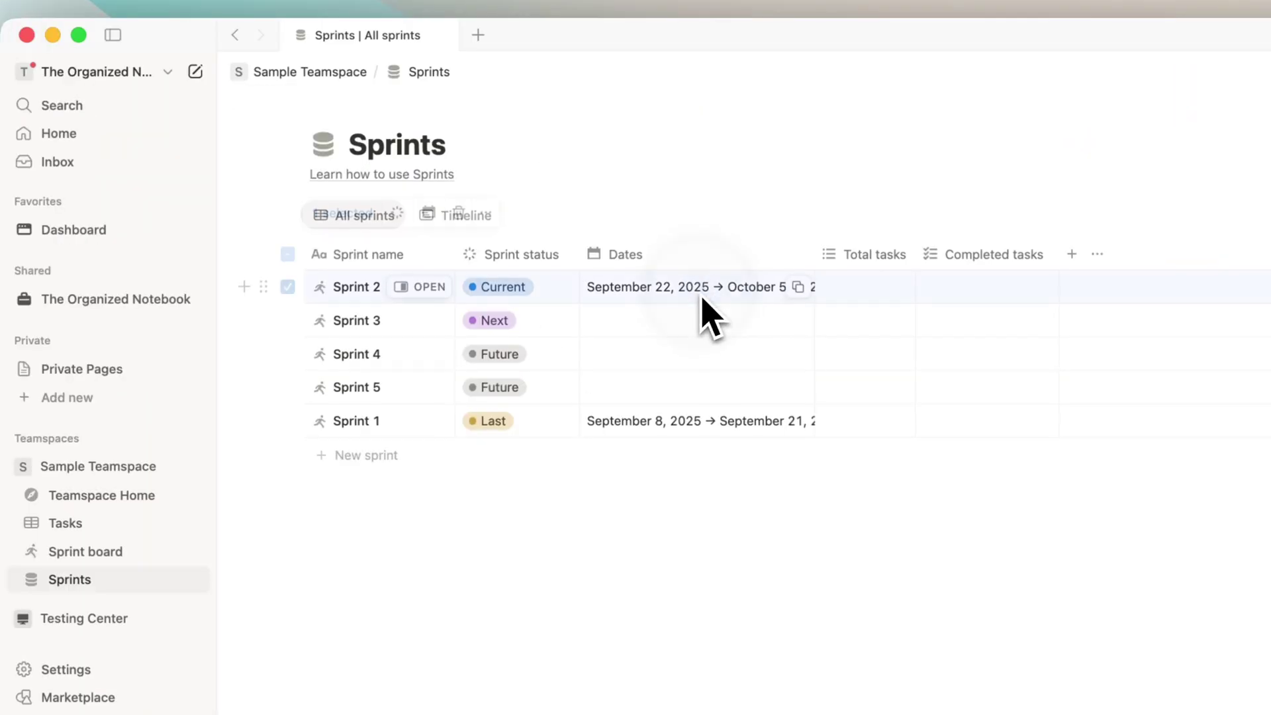
key(Escape)
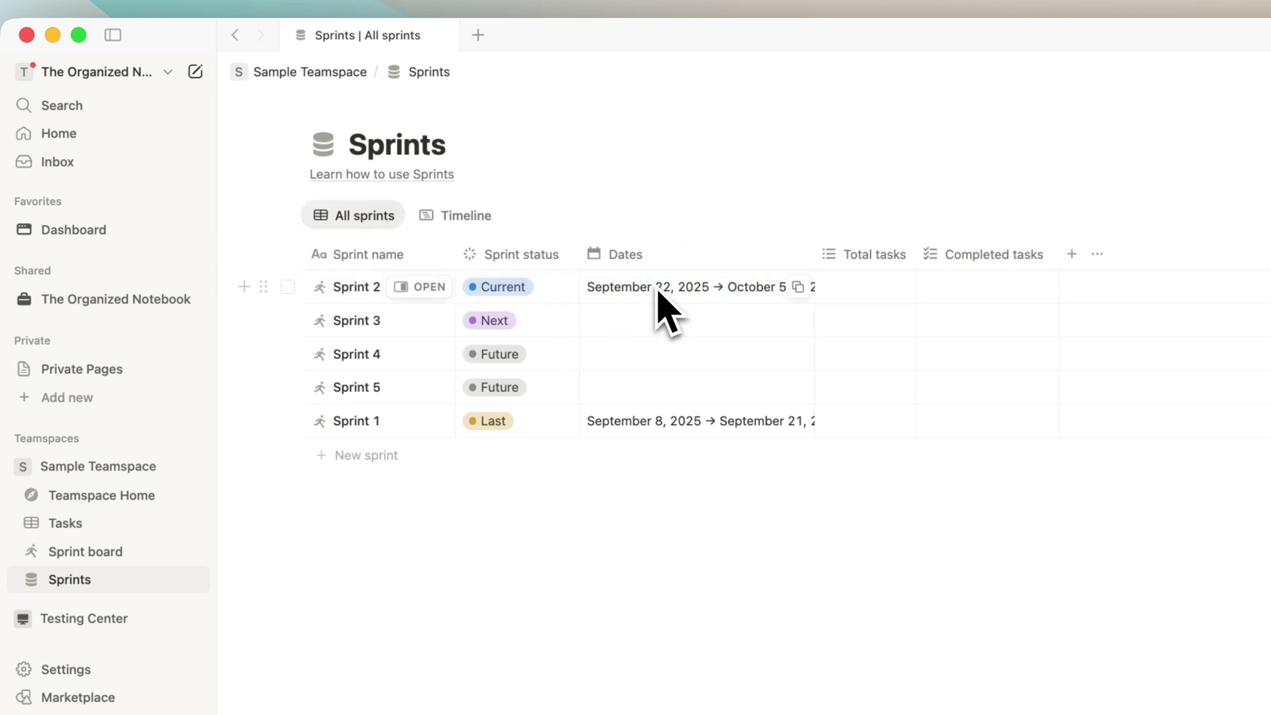
click(503, 287)
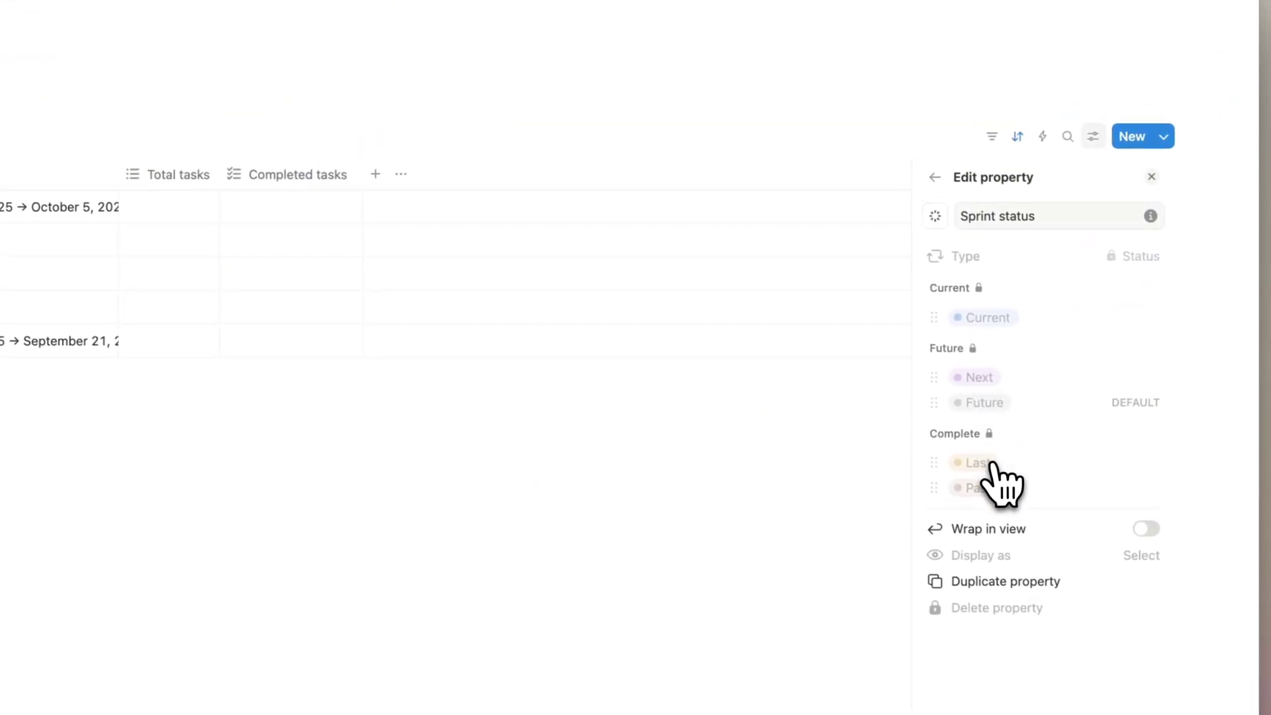
click(1151, 176)
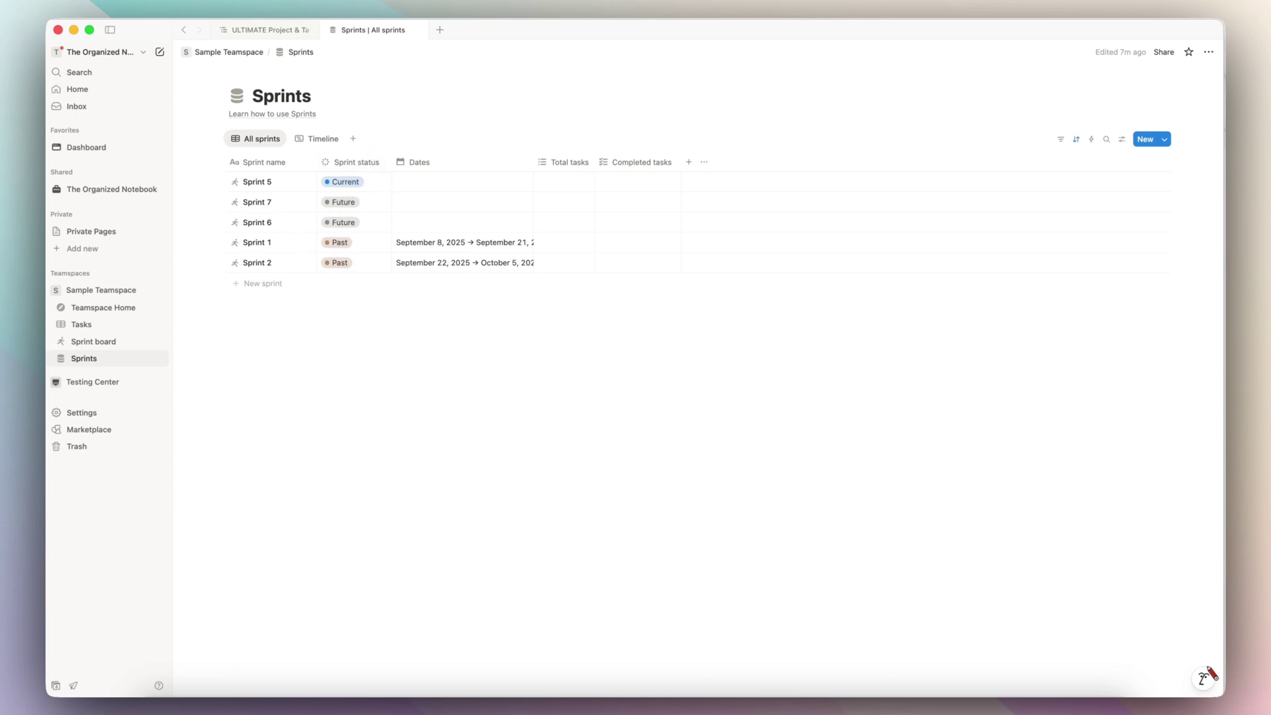
- Switch to the ULTIMATE Project & Task Manager - Advanced Version (+ Sprints) template page
click(278, 29)
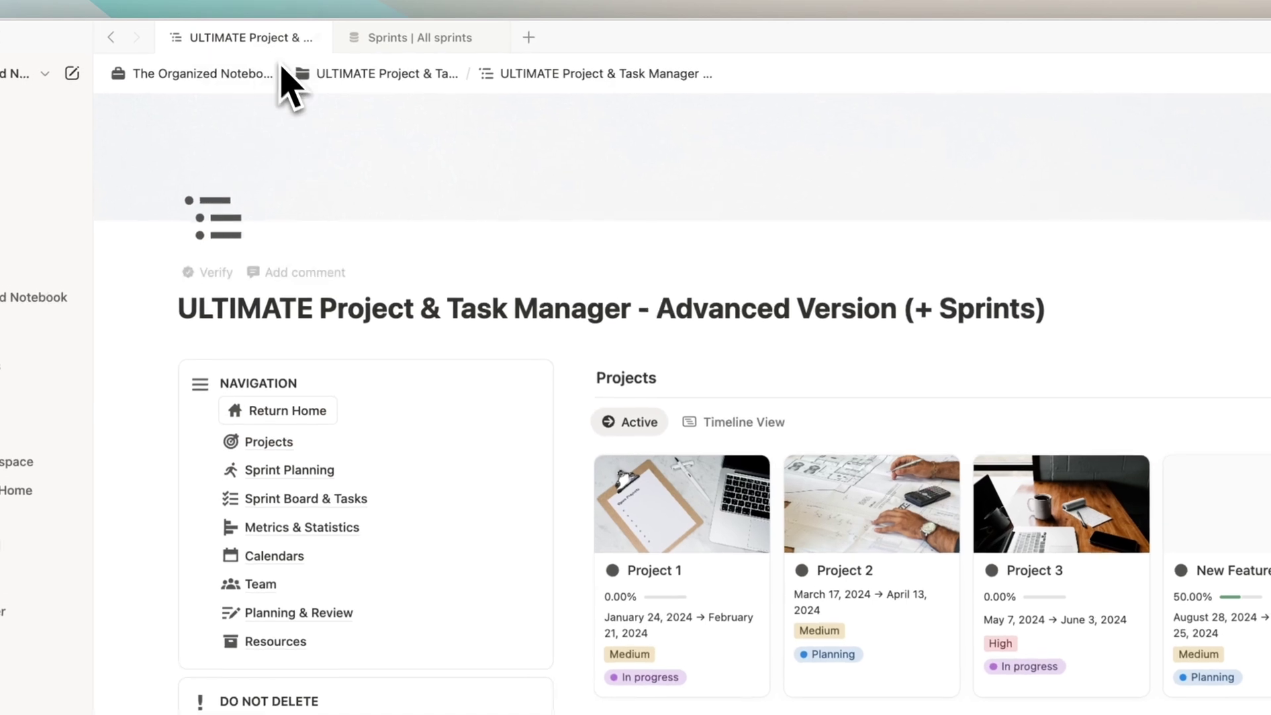